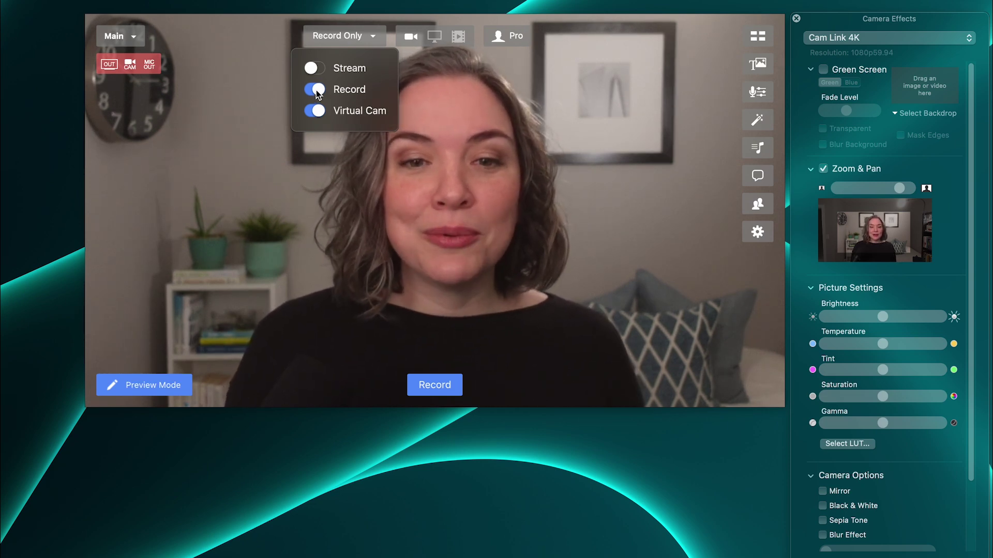
Step: Enable streaming alongside recording and the virtual camera, so the output mode is Stream & Record
left_click(314, 90)
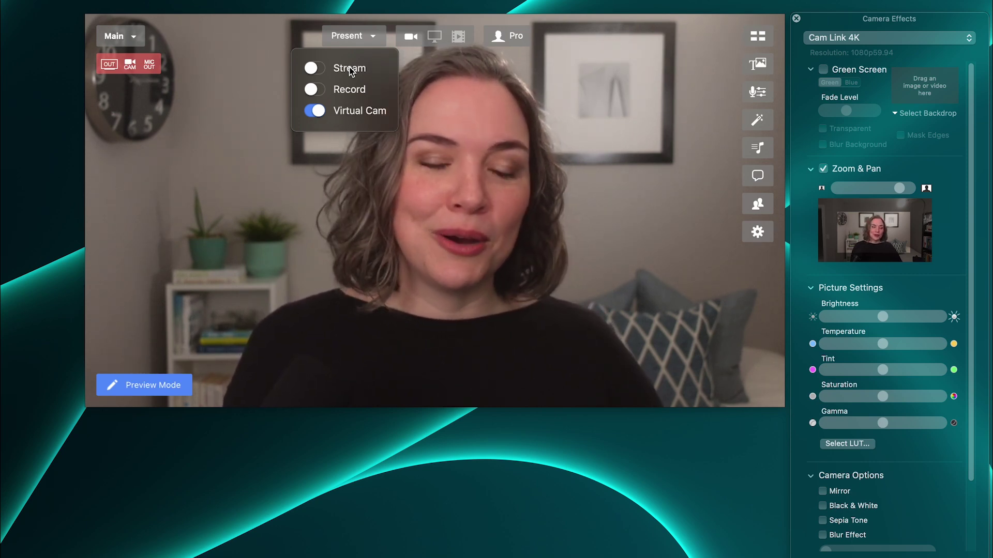
left_click(313, 90)
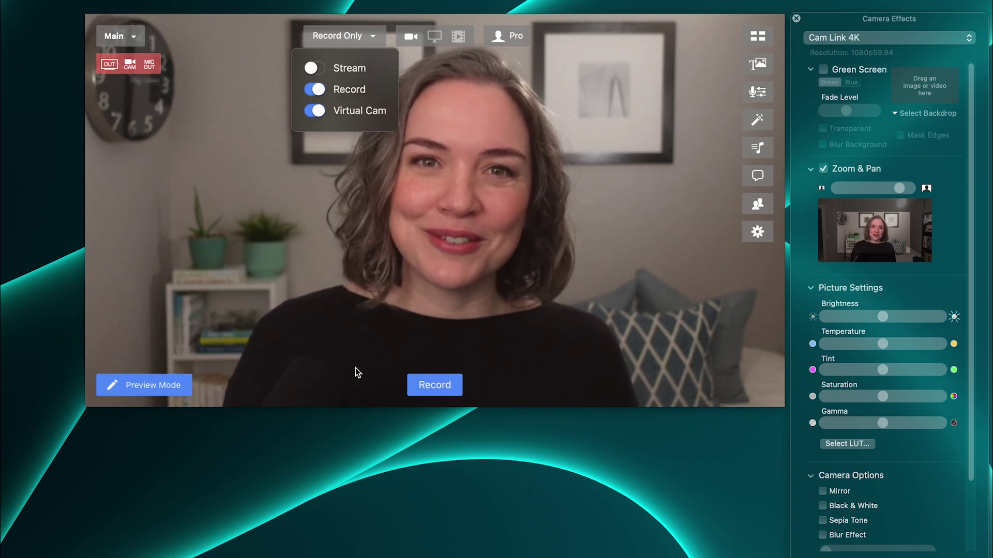
left_click(311, 68)
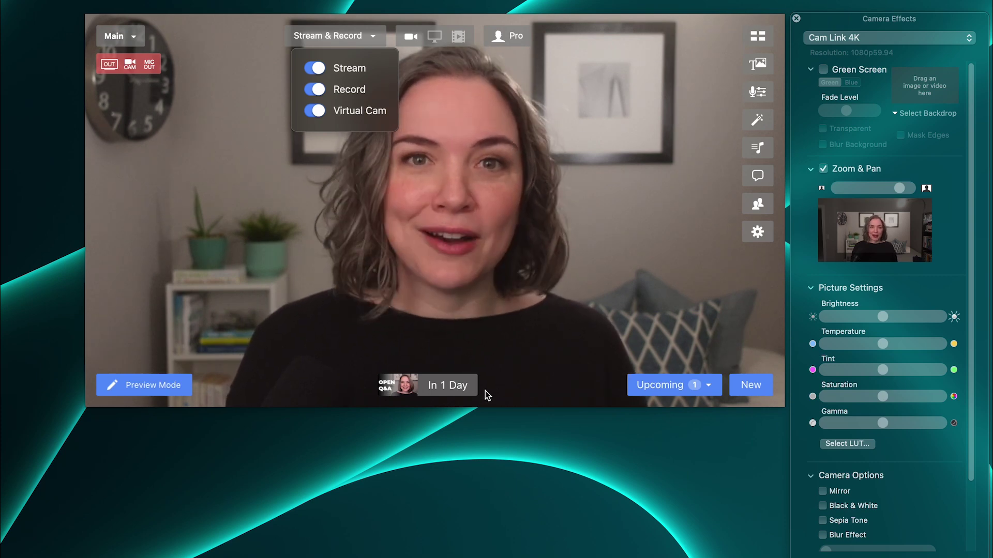
Step: Review the upcoming broadcasts and the form for creating a new broadcast, and close the form without scheduling
left_click(709, 388)
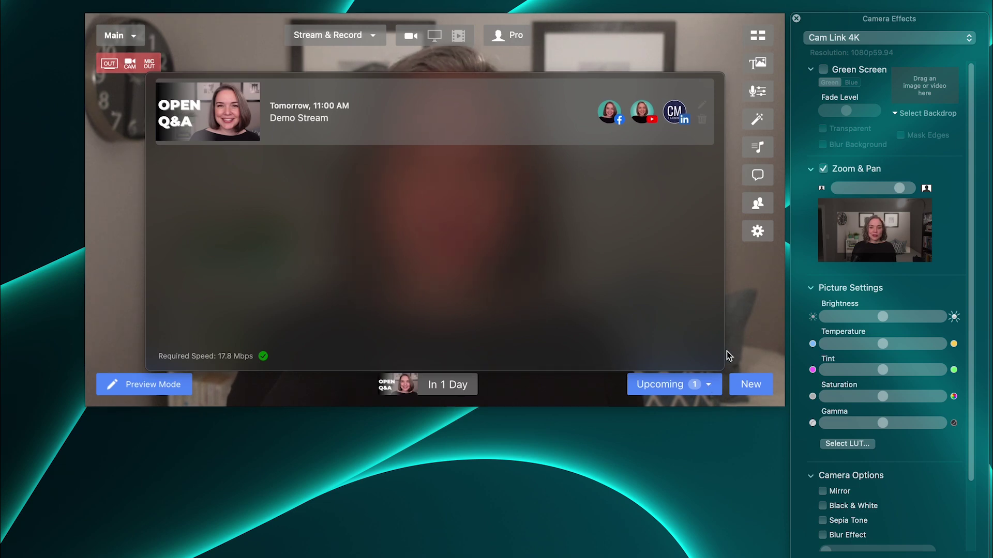
left_click(748, 383)
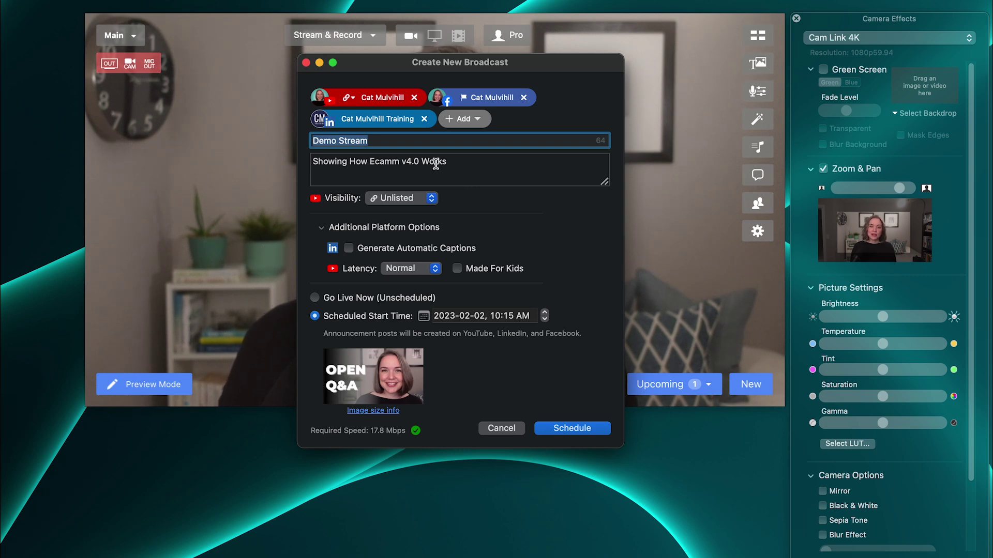
left_click(502, 427)
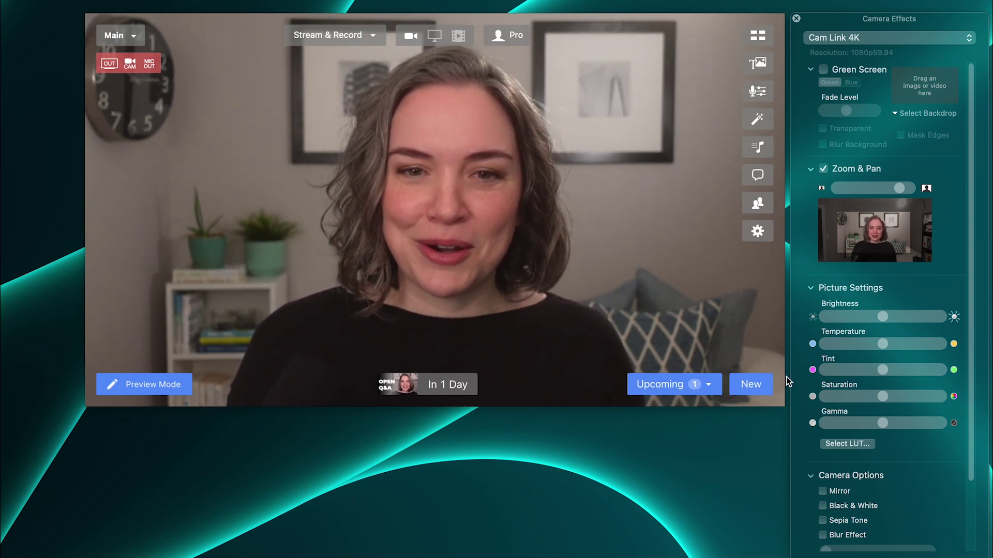
left_click(331, 35)
left_click(306, 68)
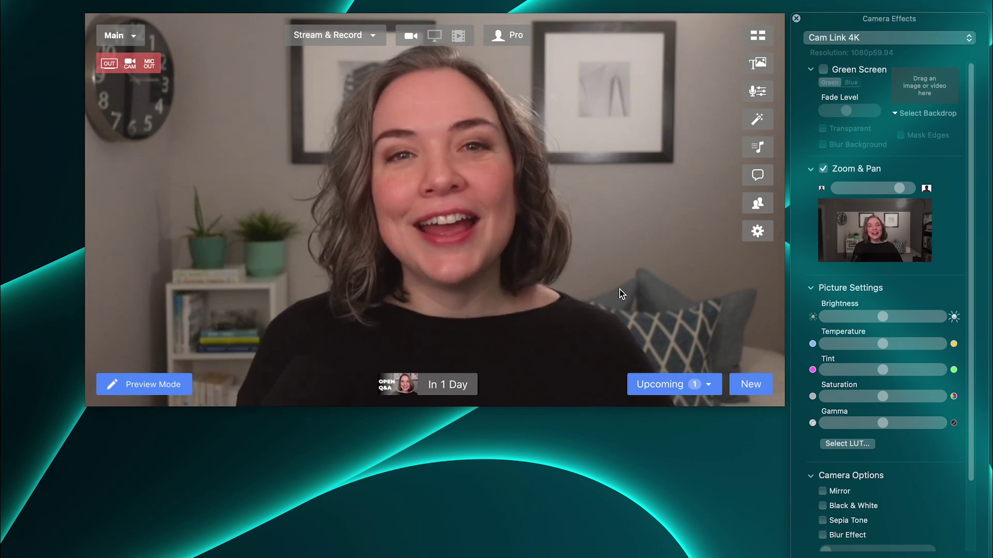
Step: In the scheduled Demo Stream broadcast, add the LinkedIn profile as a destination and remove the Facebook page
left_click(699, 385)
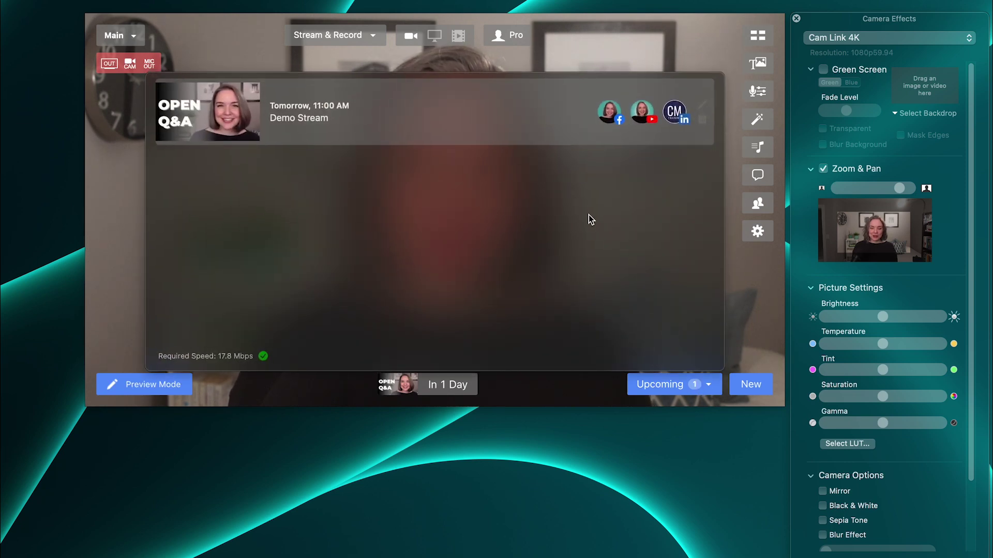
left_click(703, 106)
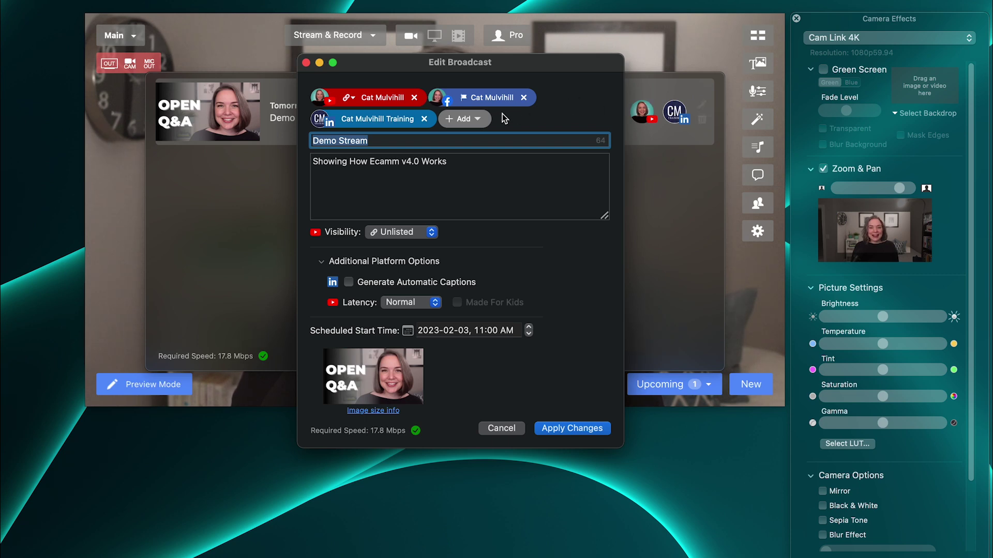
left_click(467, 121)
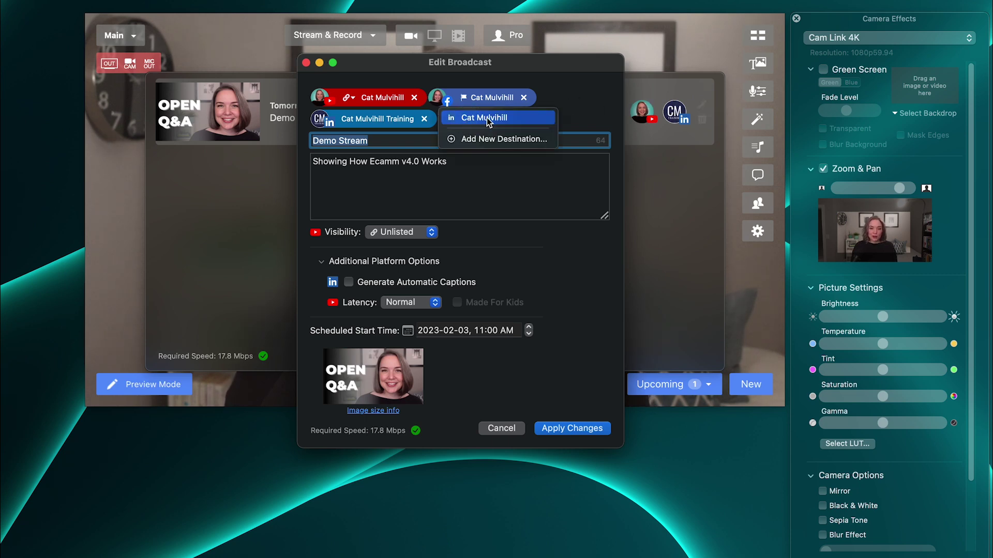
left_click(488, 117)
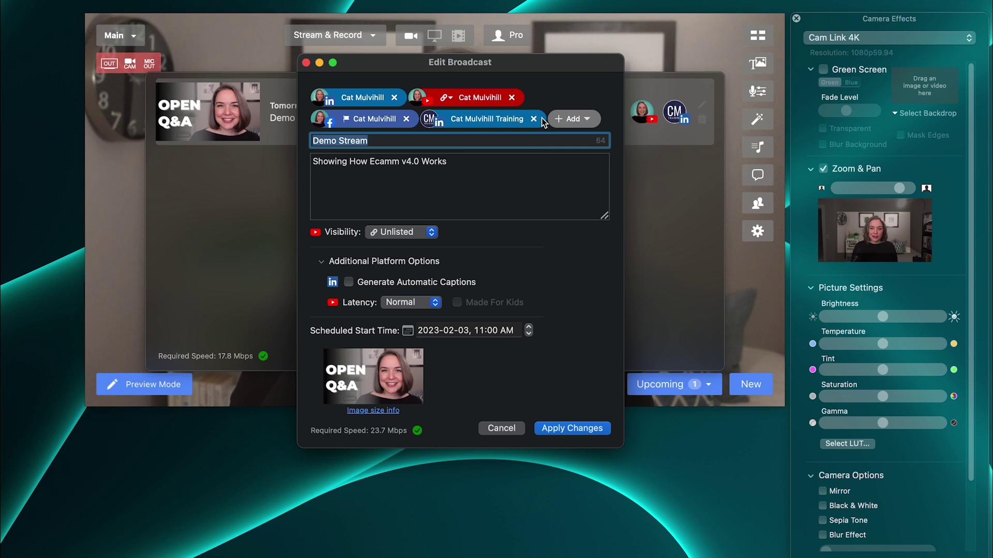
left_click(406, 119)
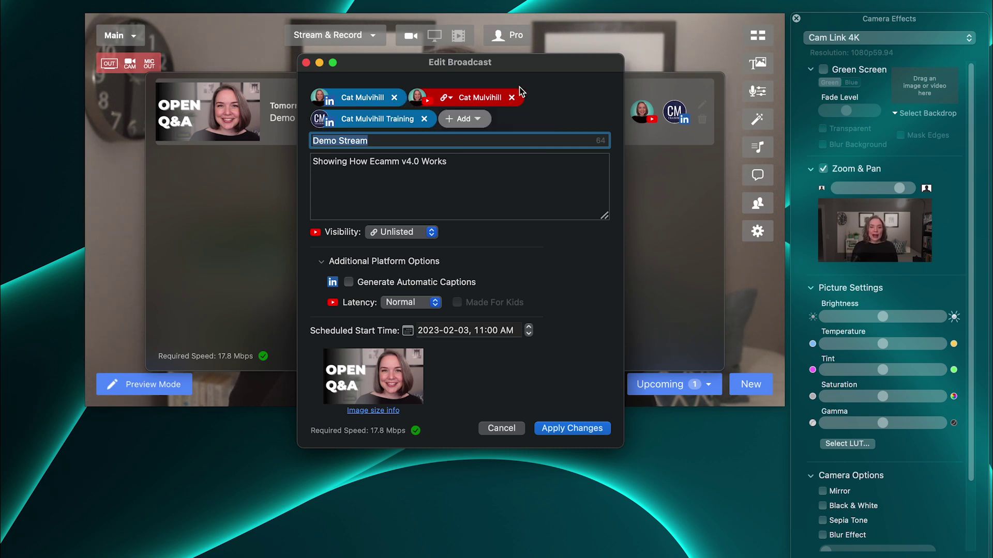
Step: Examine the streaming platforms available for a new destination and leave without adding one
left_click(470, 119)
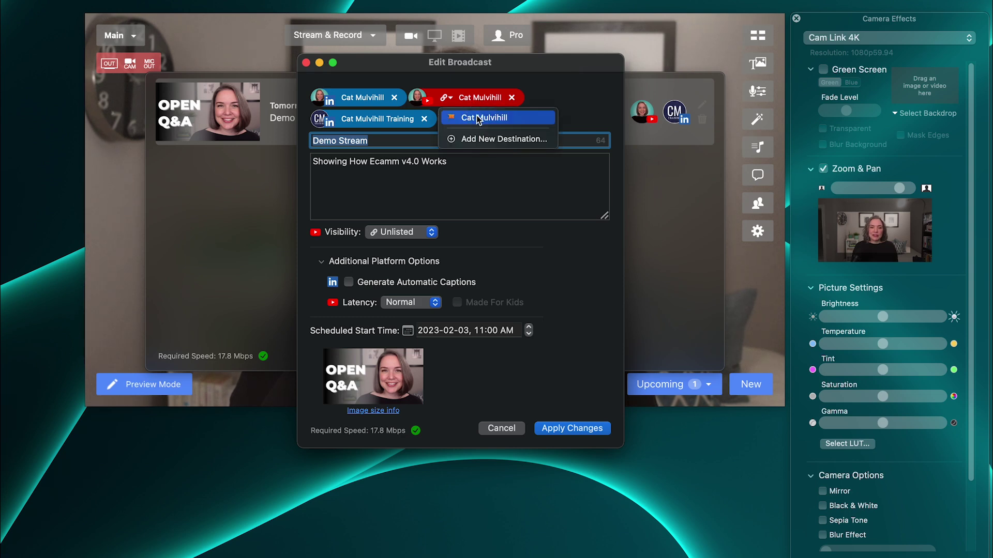
left_click(502, 140)
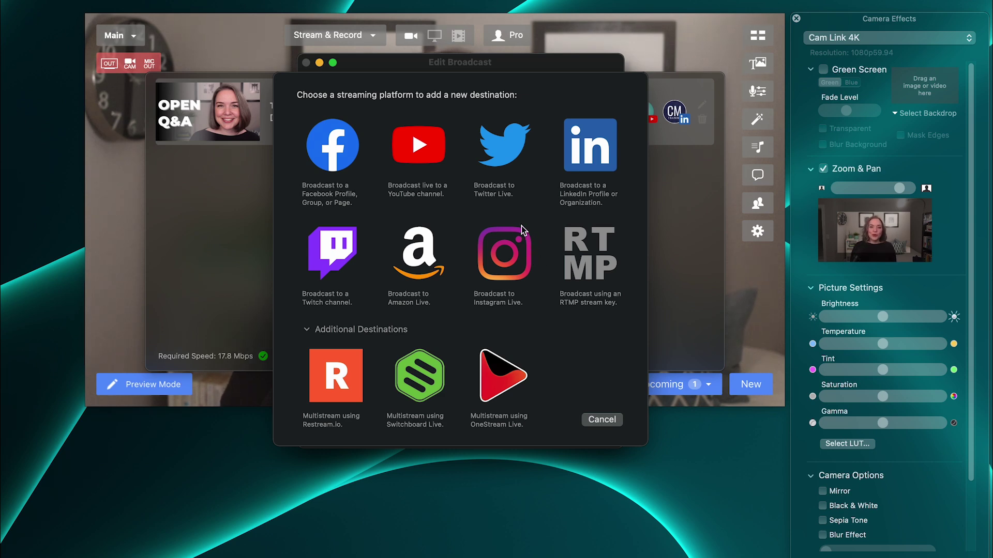
left_click(601, 419)
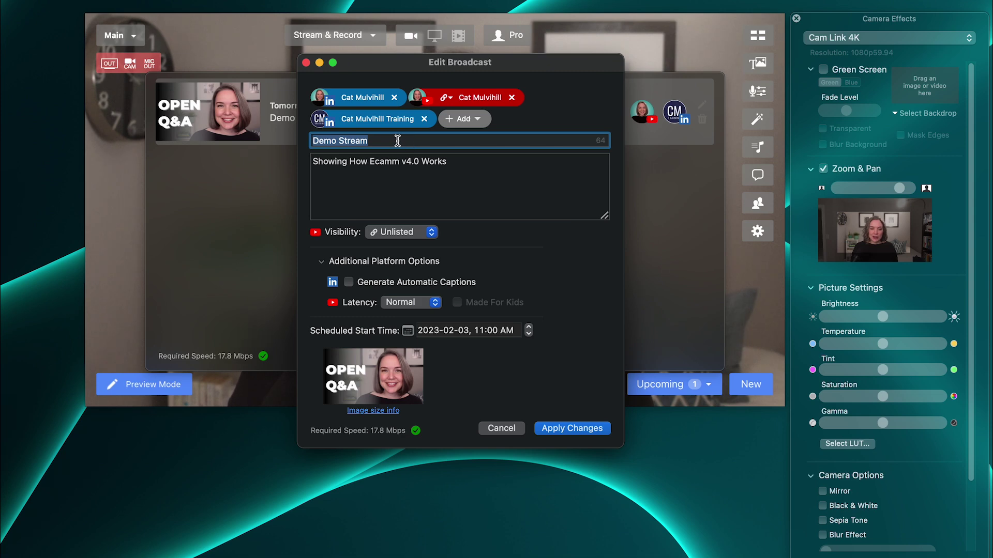
Step: Review the broadcast's description text and the YouTube visibility choices, leaving Unlisted selected
left_click(348, 171)
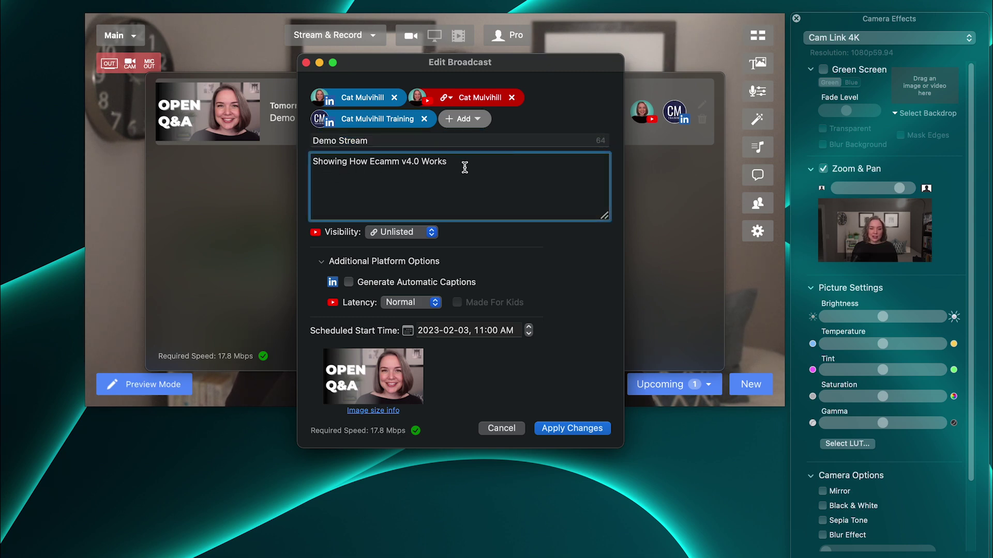
left_click_drag(461, 162, 312, 162)
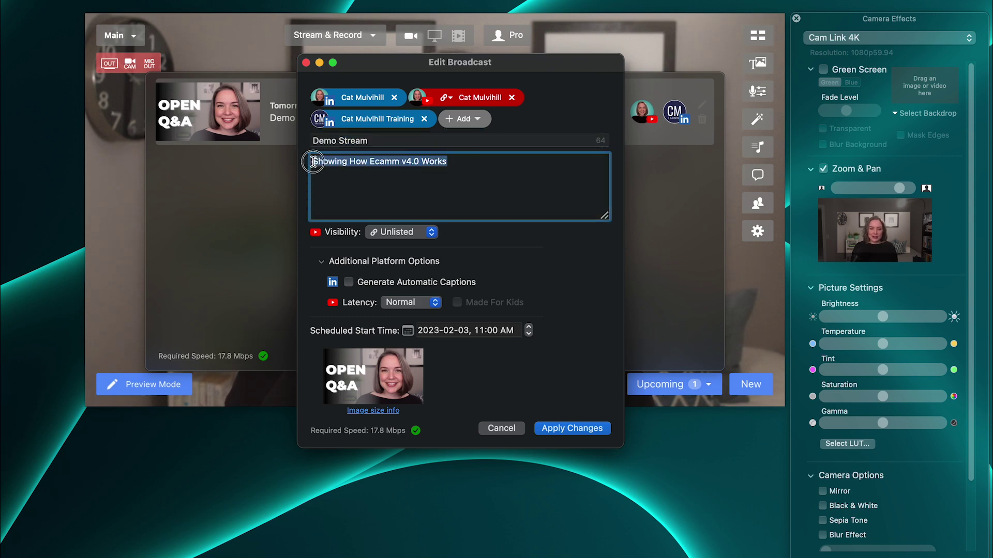
left_click(402, 234)
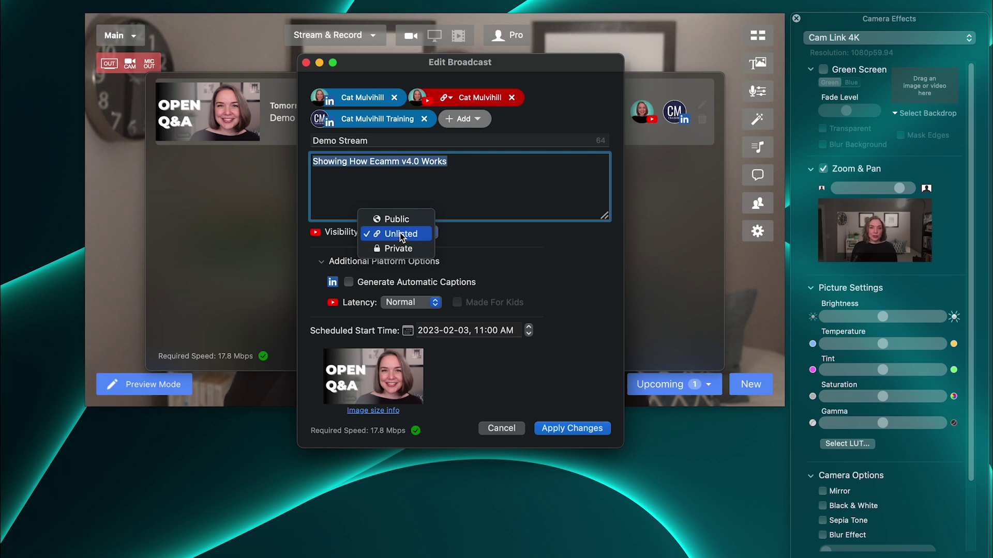
left_click(493, 247)
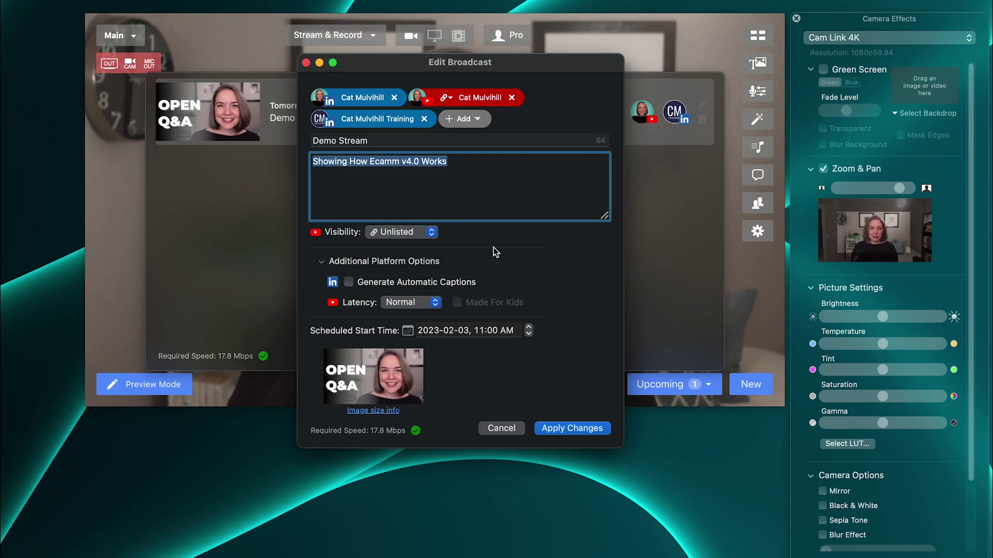
Step: Examine the additional platform options, including the YouTube latency choices, and collapse the section
left_click(323, 262)
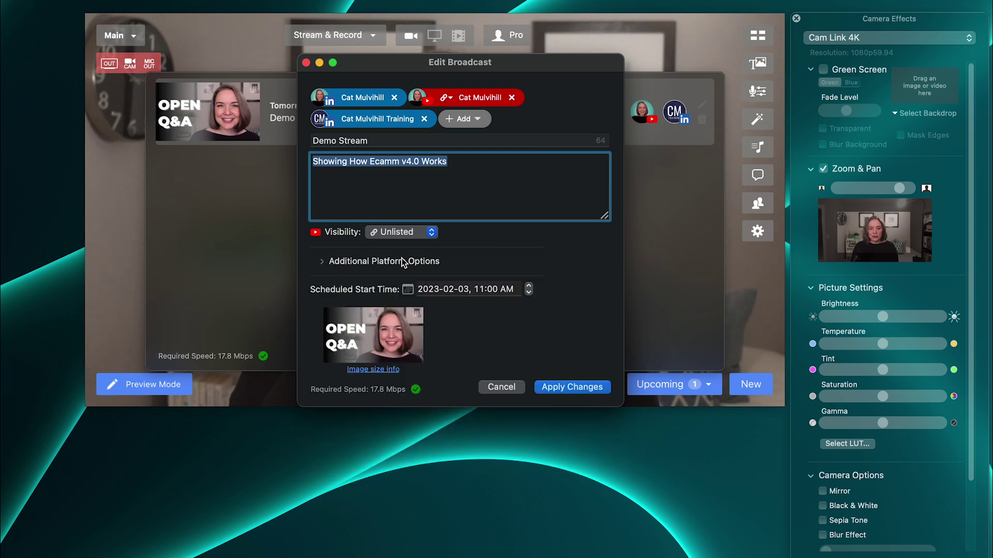
left_click(322, 263)
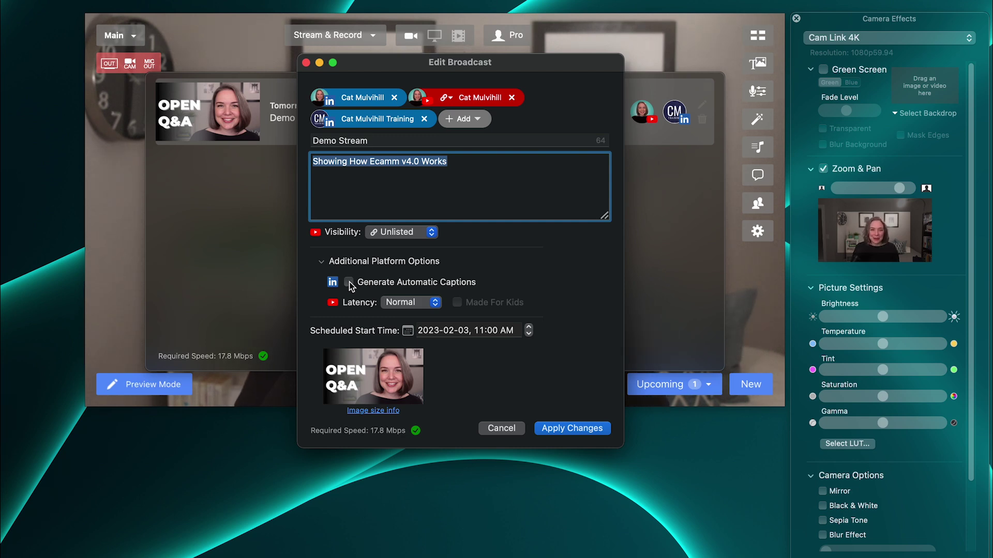
left_click(414, 307)
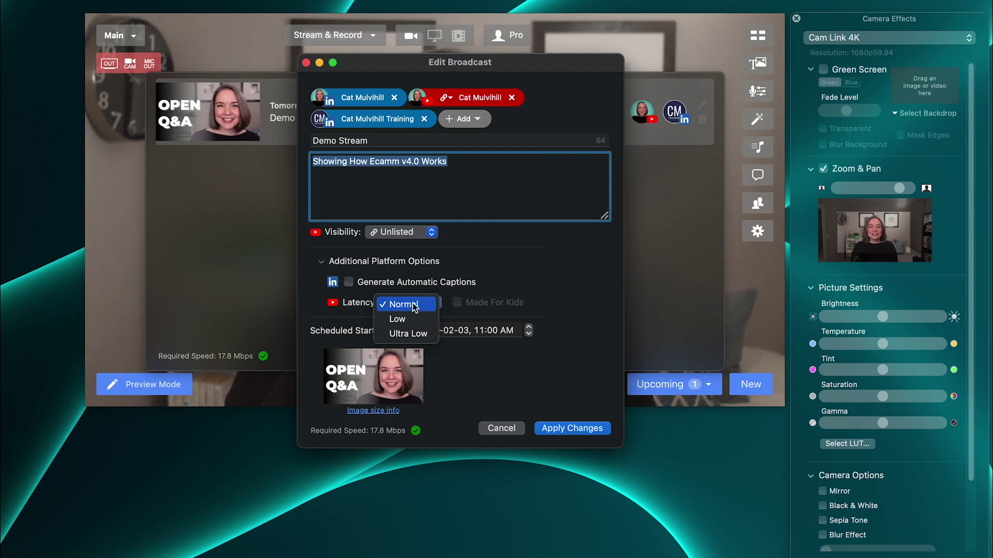
left_click(322, 268)
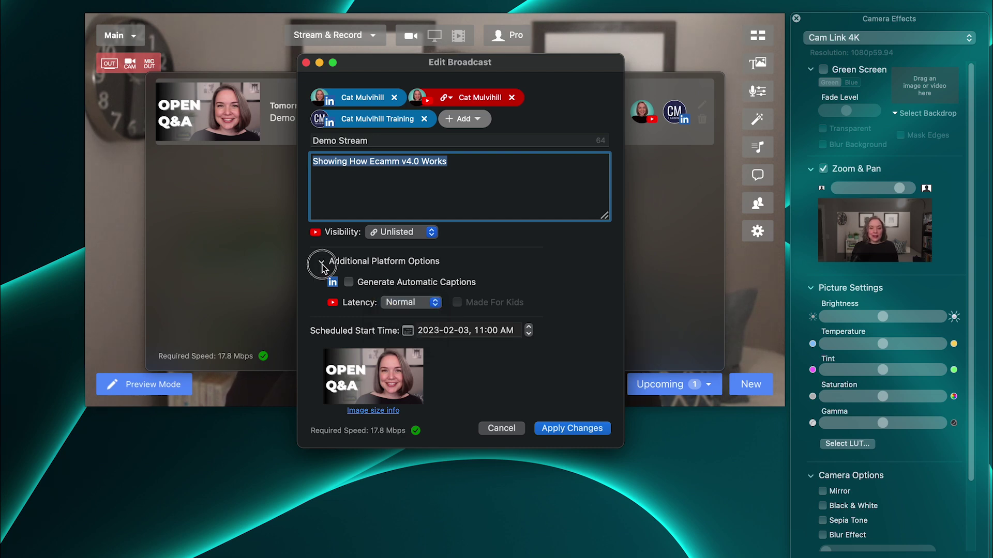
left_click(321, 263)
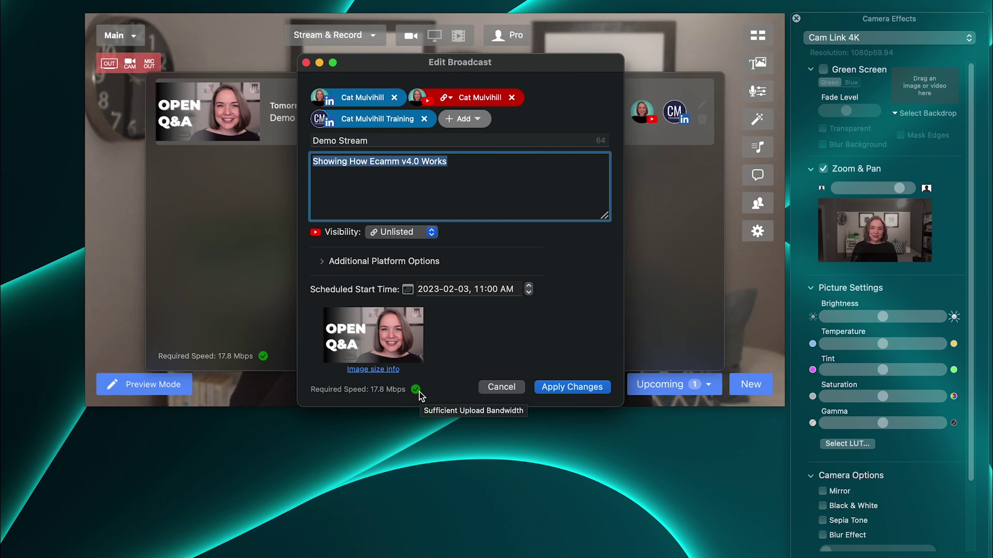
Step: Add the Facebook page back to the broadcast's destinations
left_click(483, 123)
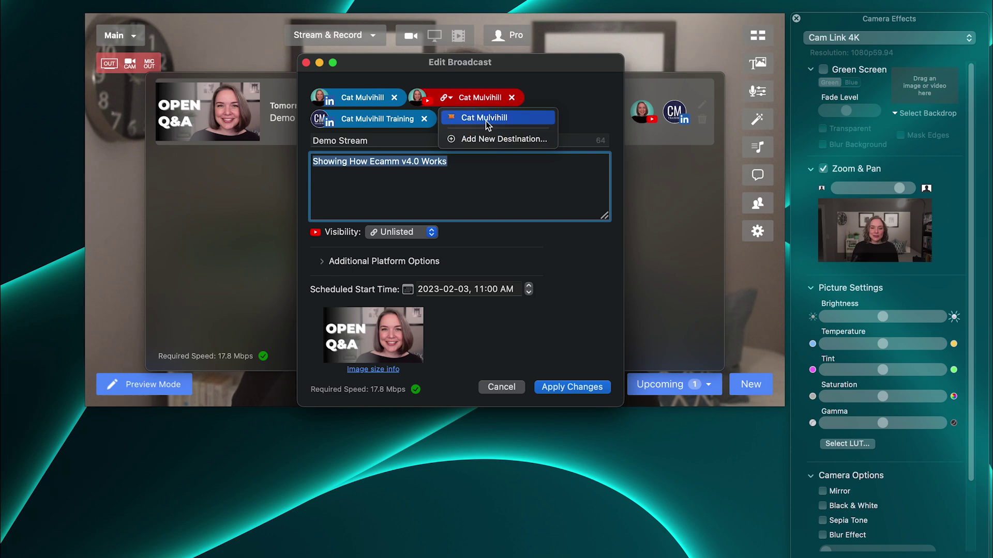
left_click(485, 119)
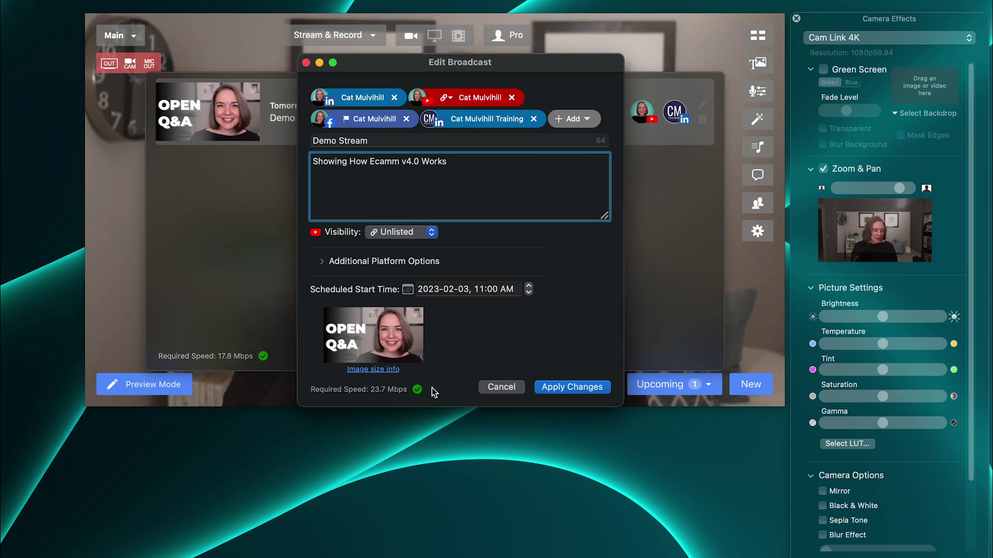
Step: In the stream preferences, set the required upload speed estimate to 7 destinations
key("super+comma")
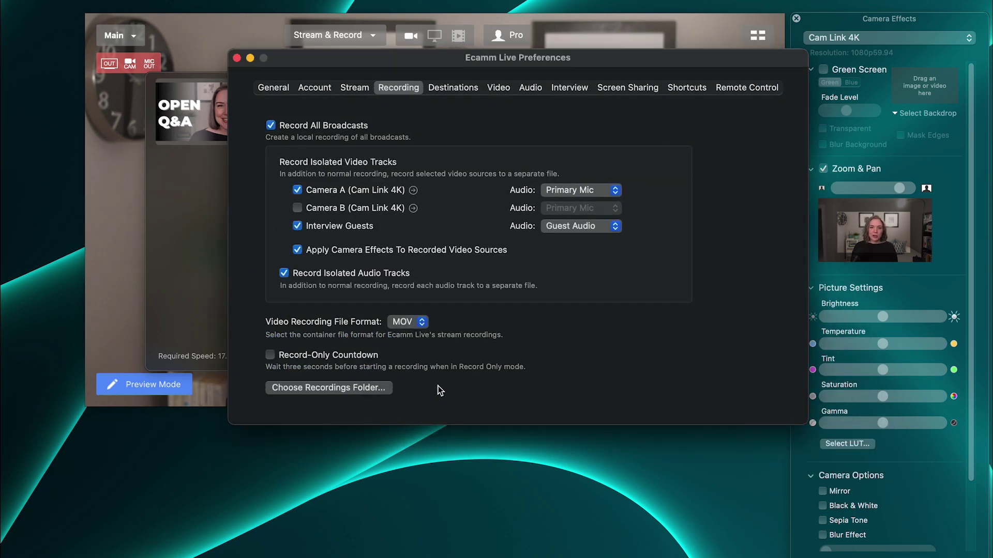
left_click(354, 88)
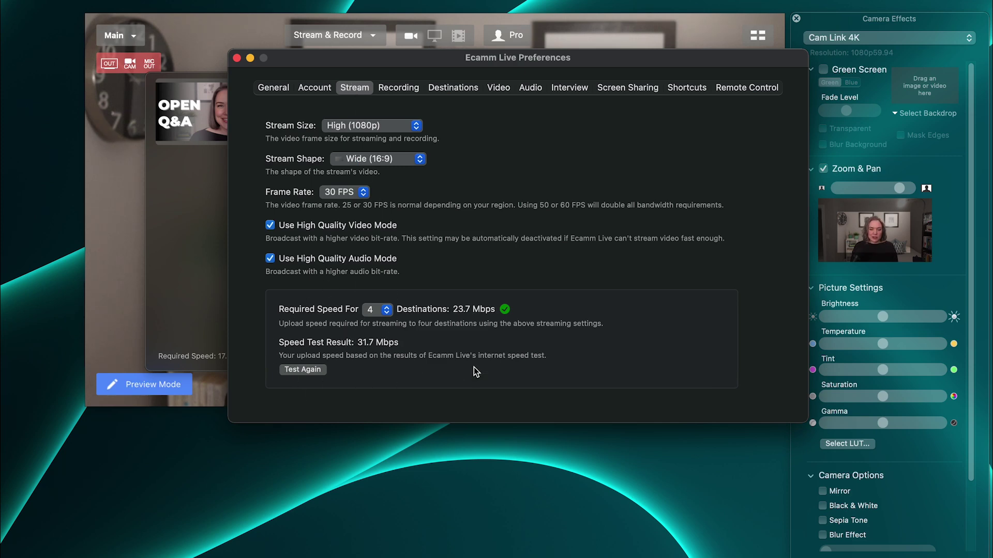
left_click(386, 310)
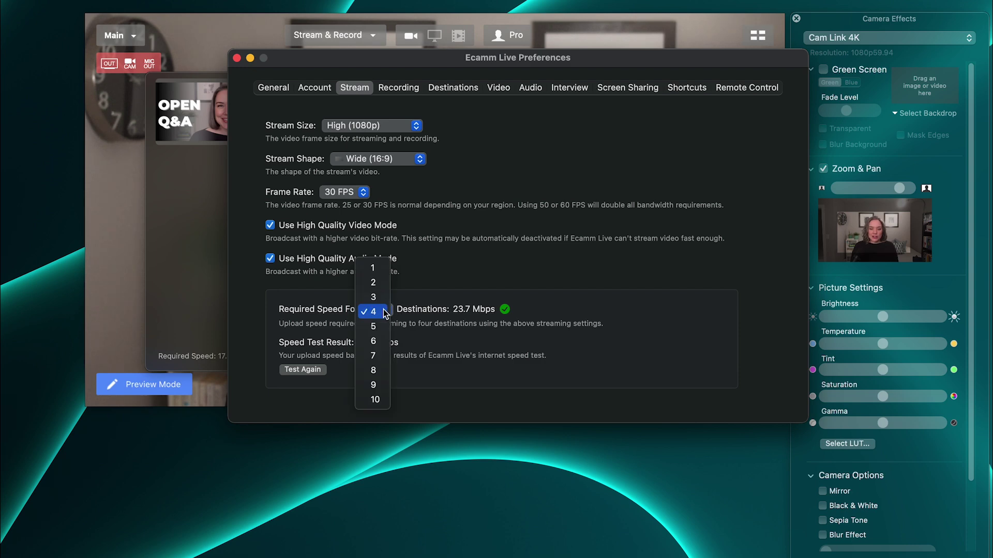
left_click(373, 355)
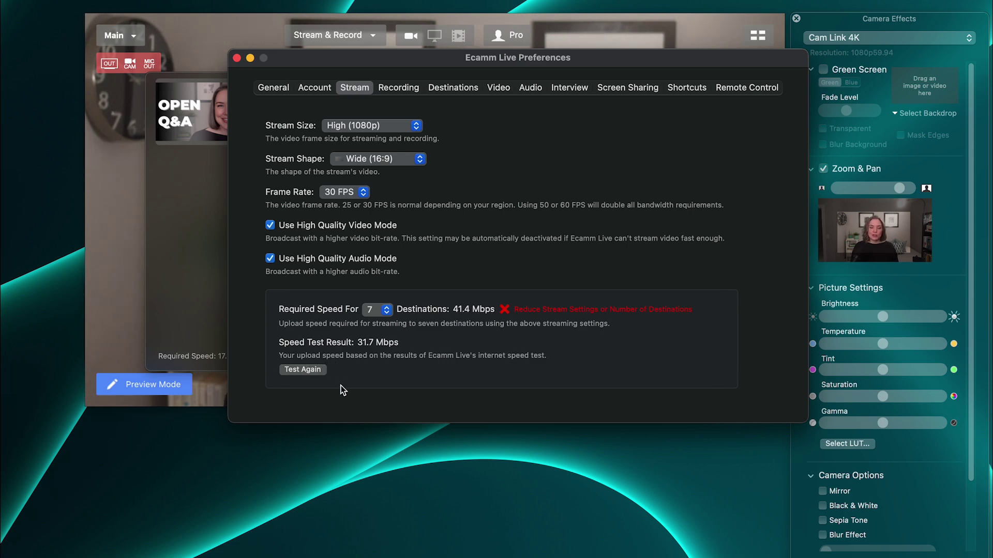
Step: Try the Standard (720p) stream size for the seven-destination speed estimate and restore High (1080p)
left_click(402, 126)
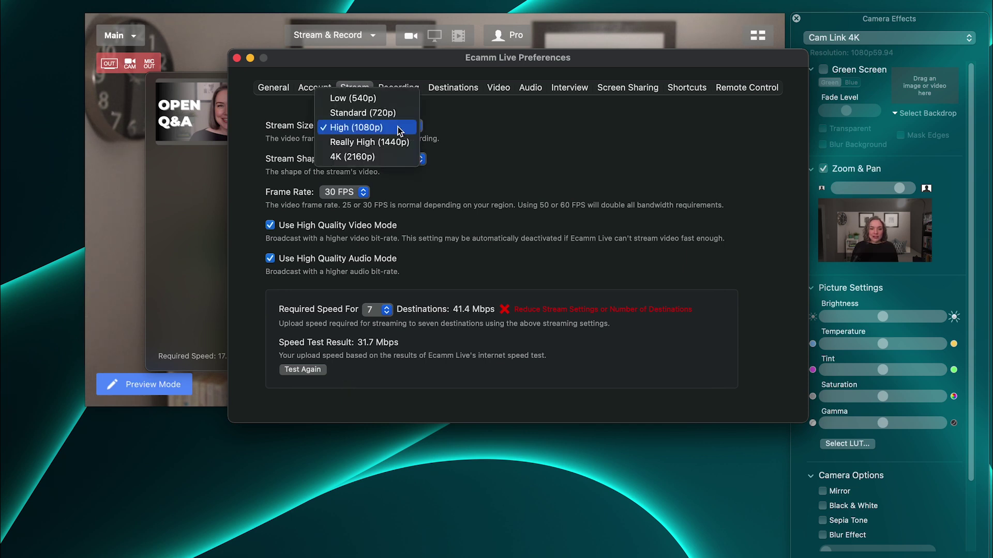
left_click(392, 114)
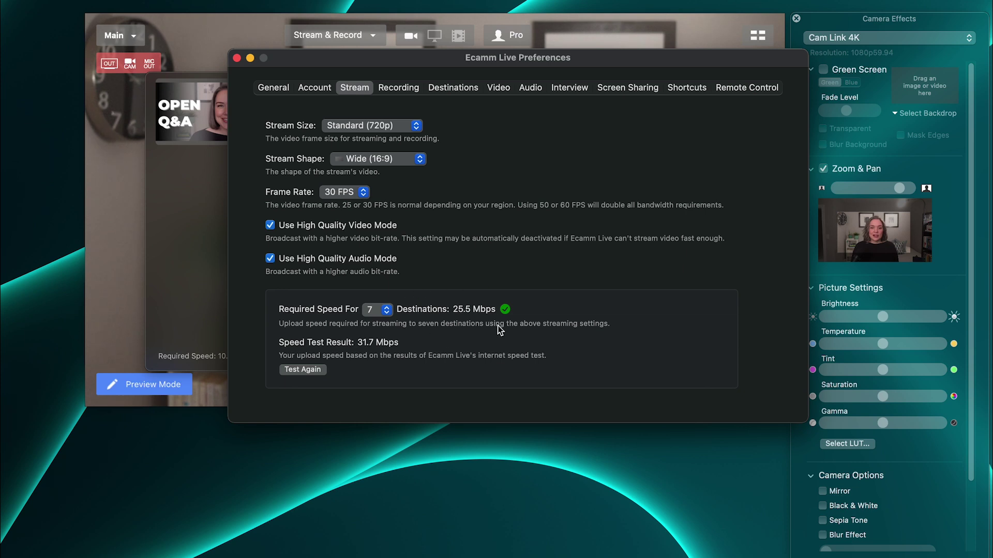
left_click(394, 126)
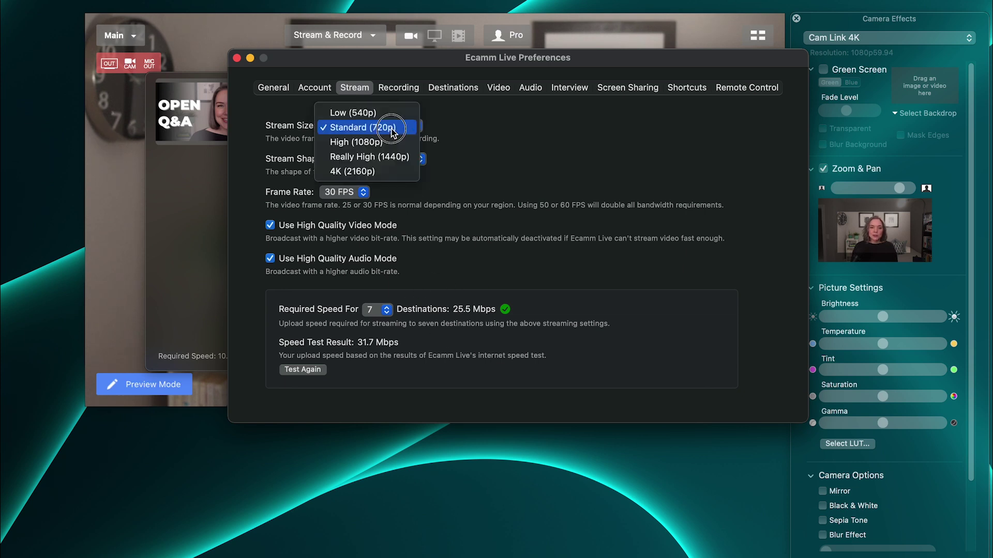
left_click(389, 142)
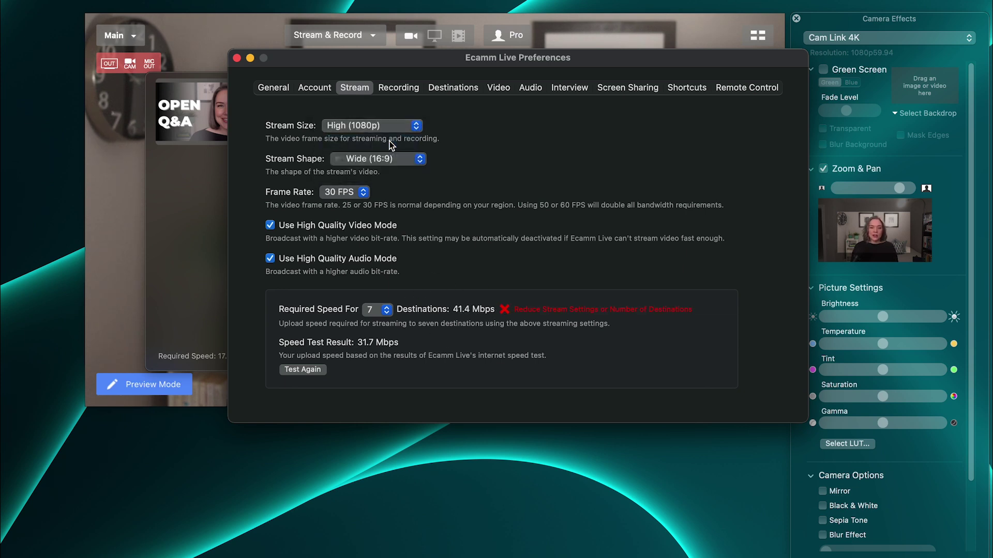
Step: Set the required upload speed estimate to 3 destinations and close the preferences
left_click(382, 310)
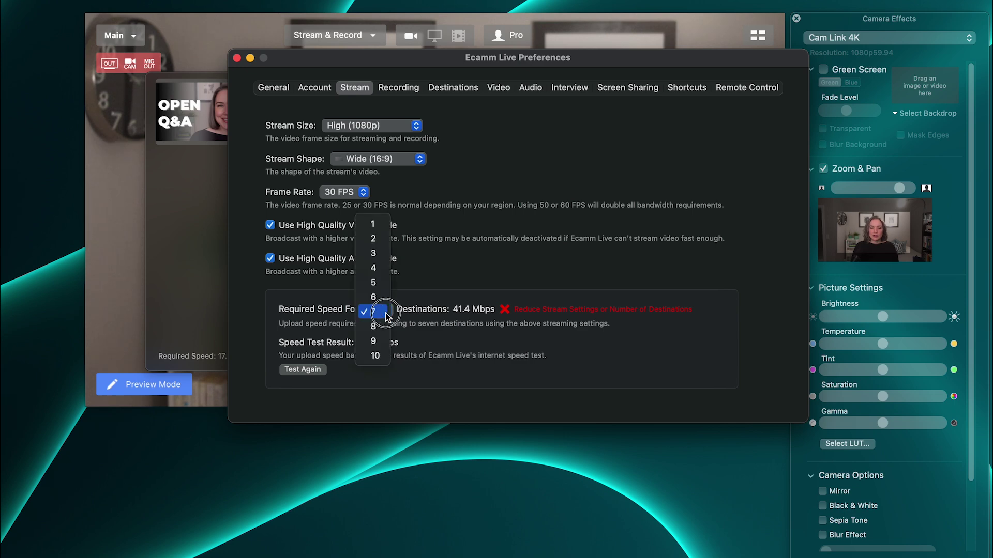
left_click(372, 248)
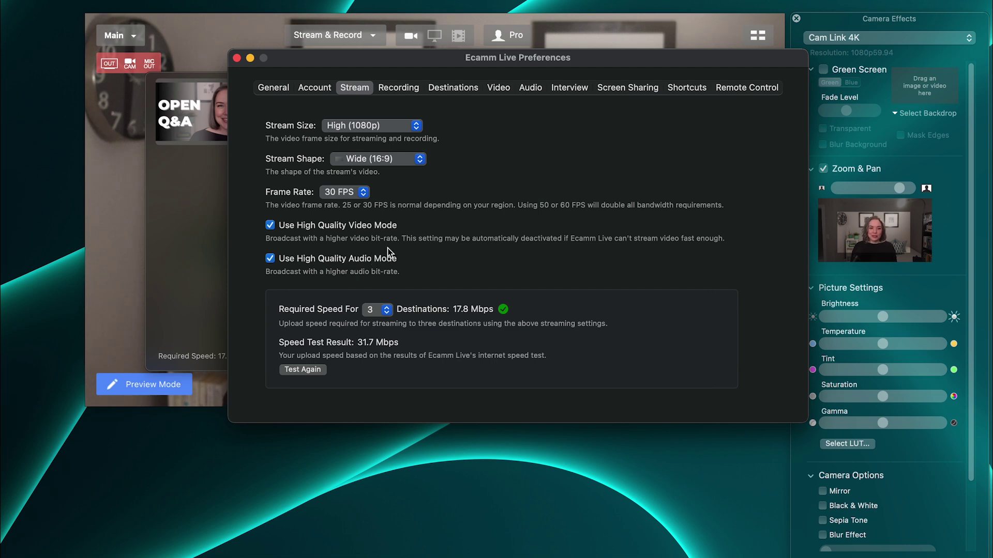
left_click(237, 57)
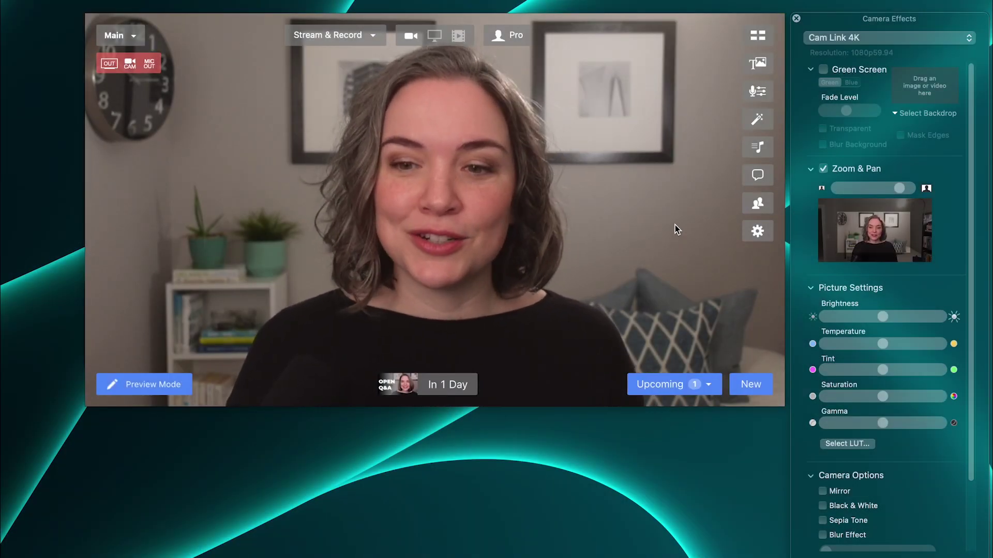
Step: Open the Interview controls, switch Interview off and back on, and open the guest link options
left_click(757, 203)
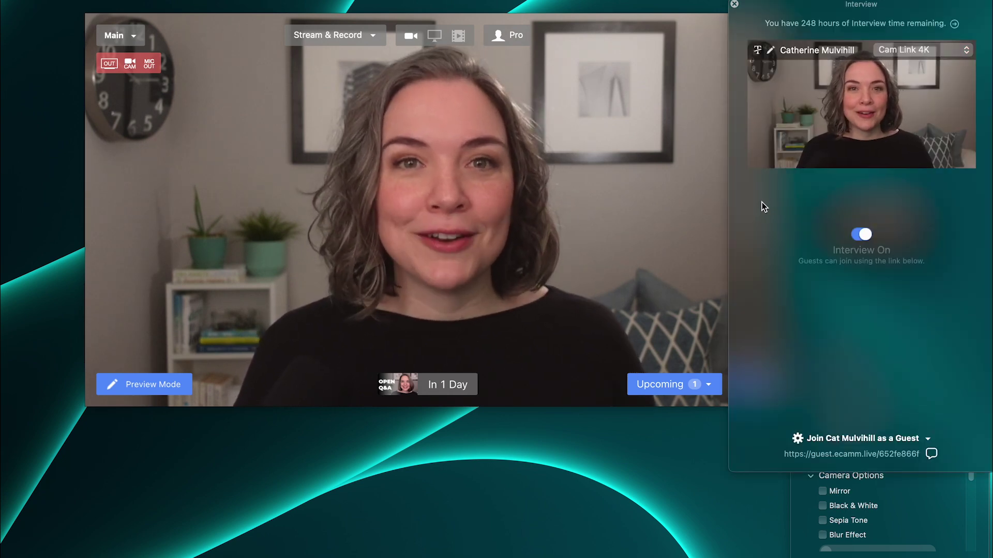
left_click(860, 234)
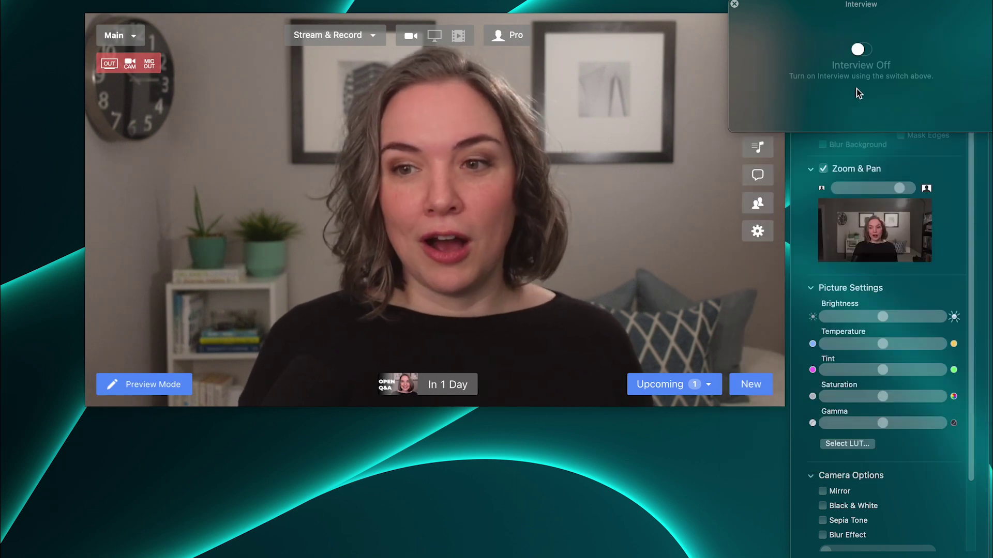
left_click(859, 49)
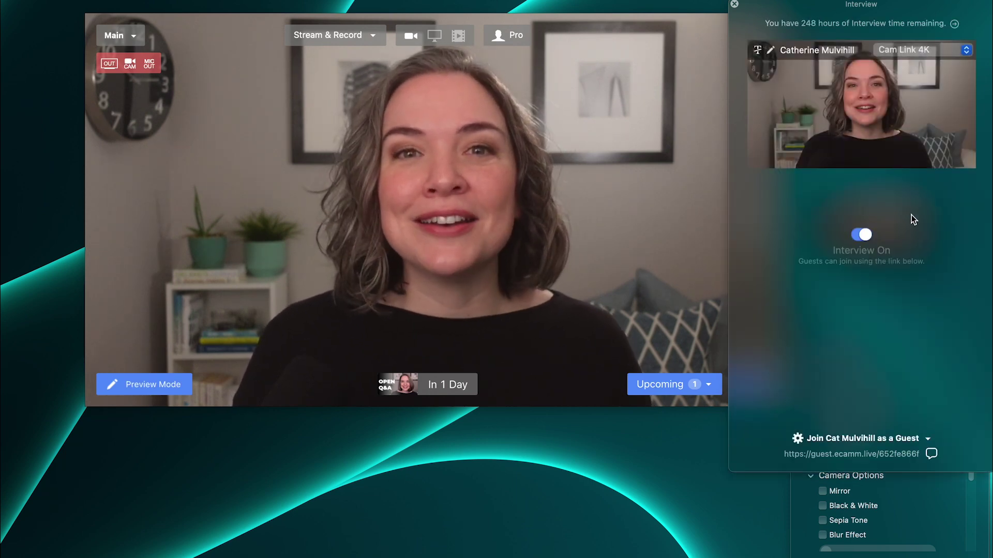
left_click(927, 439)
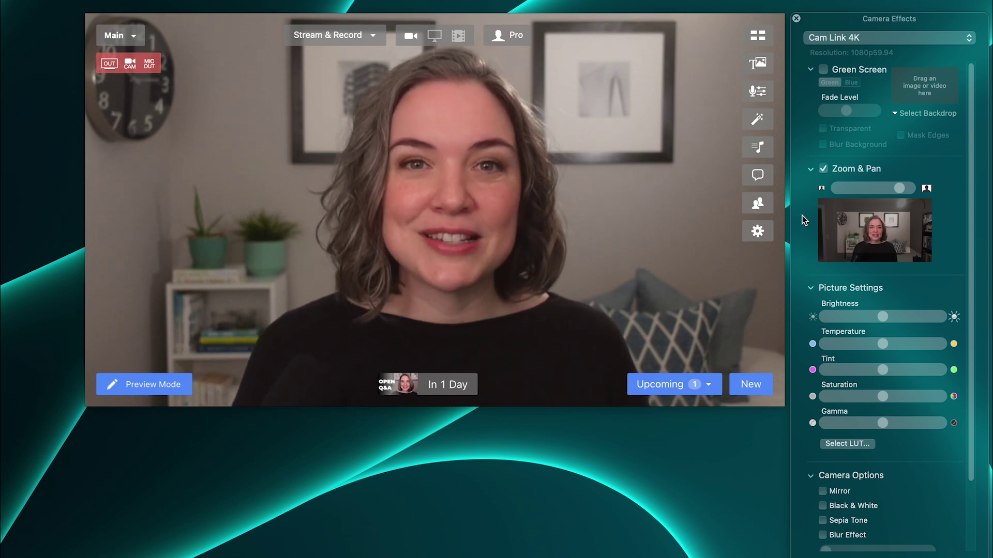
Step: In the recording preferences, try isolated recording of Camera B, disable it again, and turn off Record Isolated Audio Tracks
key("super+comma")
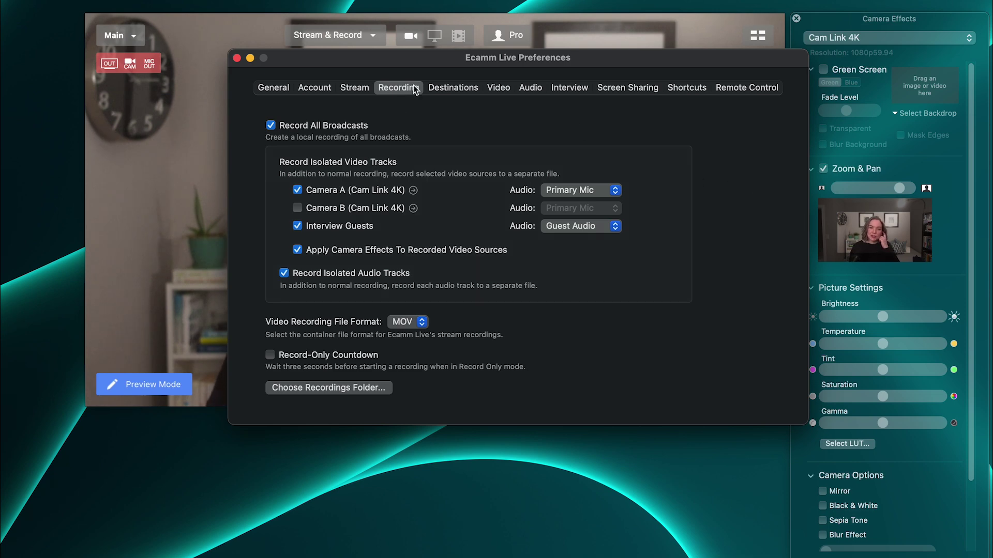
left_click(297, 207)
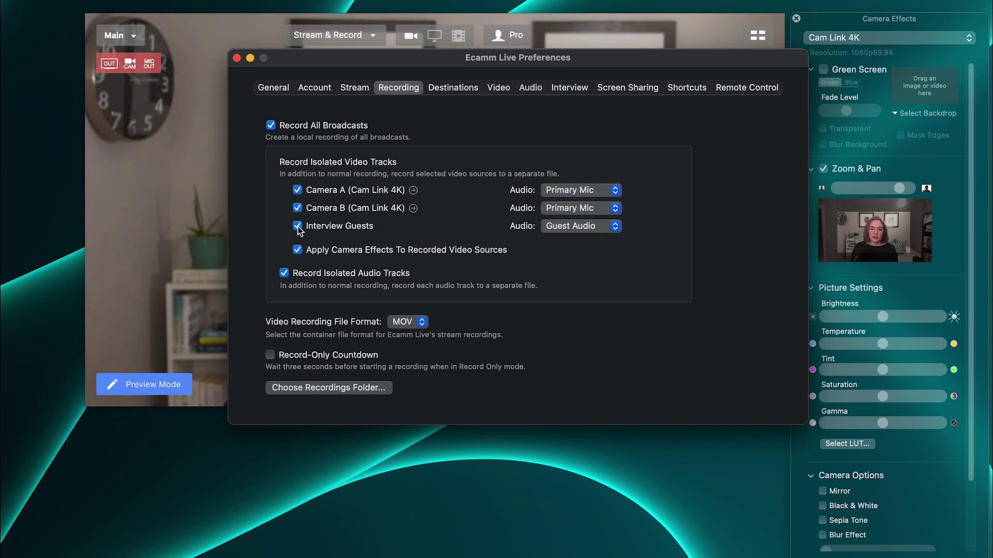
left_click(284, 273)
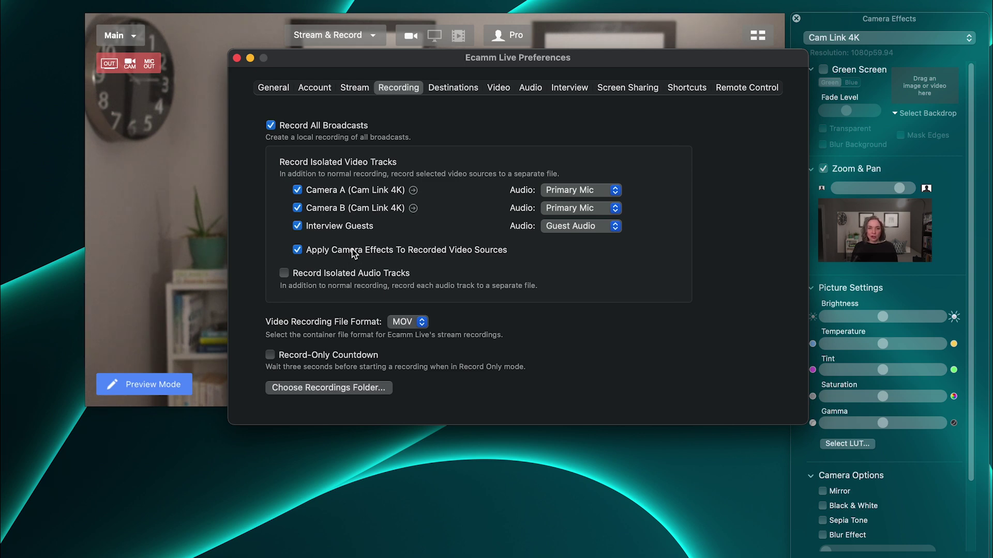
left_click(304, 208)
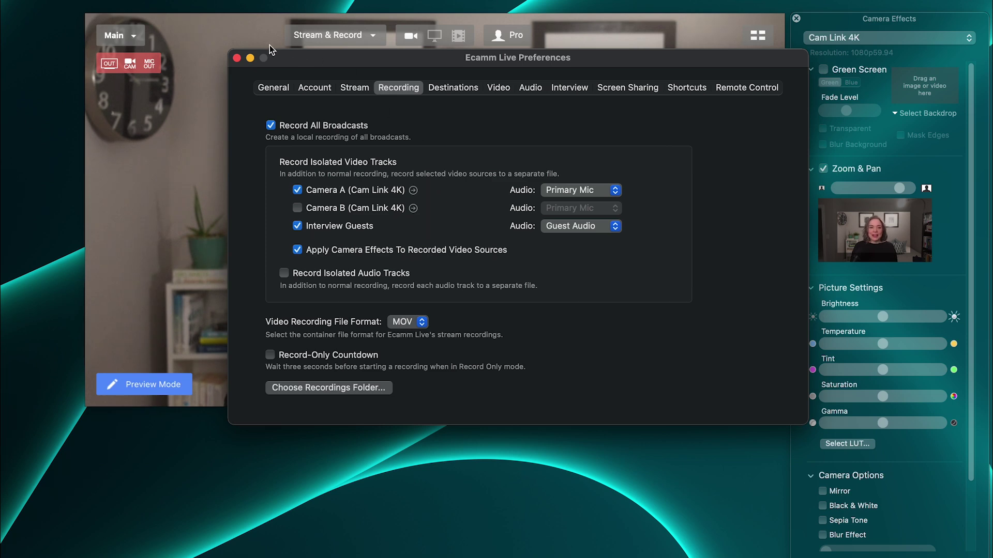
left_click(251, 58)
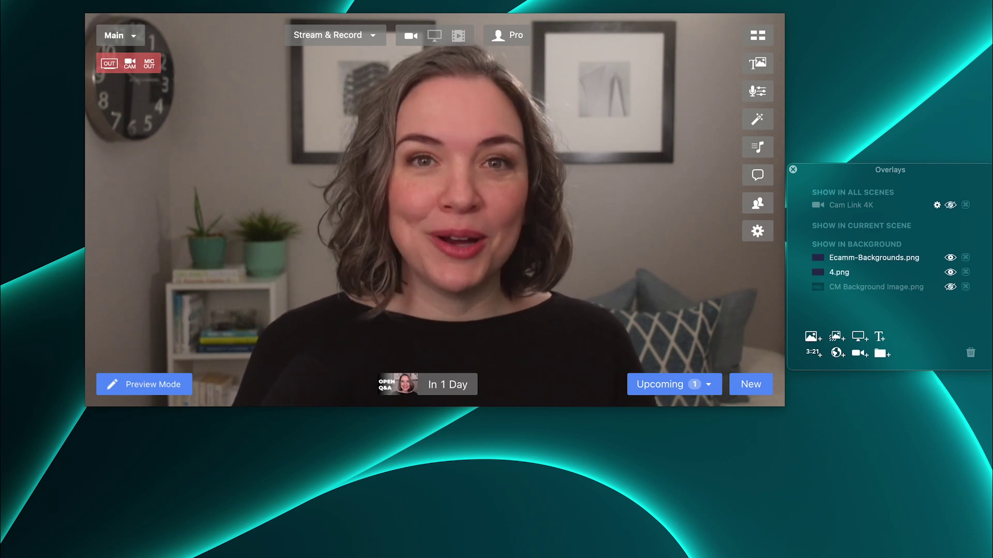
Step: Switch to the Web Widget scene and slightly enlarge the CM Website widget
key("super+2")
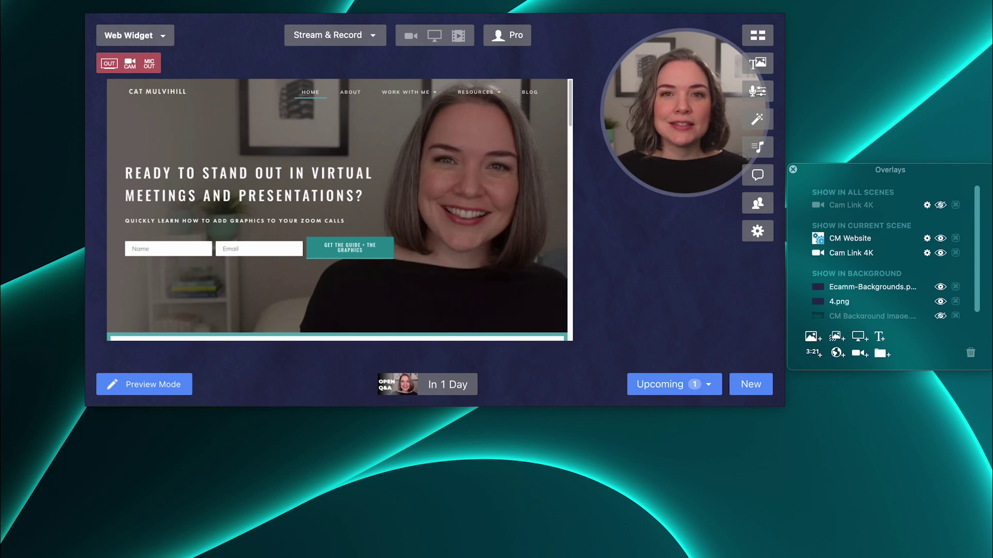
mouse_move(427, 187)
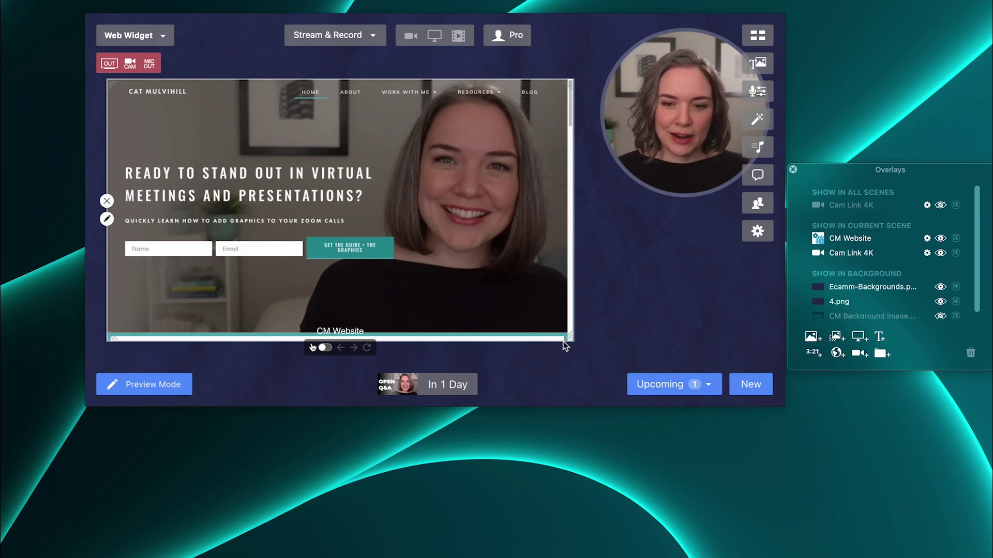
mouse_move(569, 340)
left_mouse_down()
mouse_move(606, 359)
mouse_move(554, 328)
mouse_move(587, 349)
left_mouse_up()
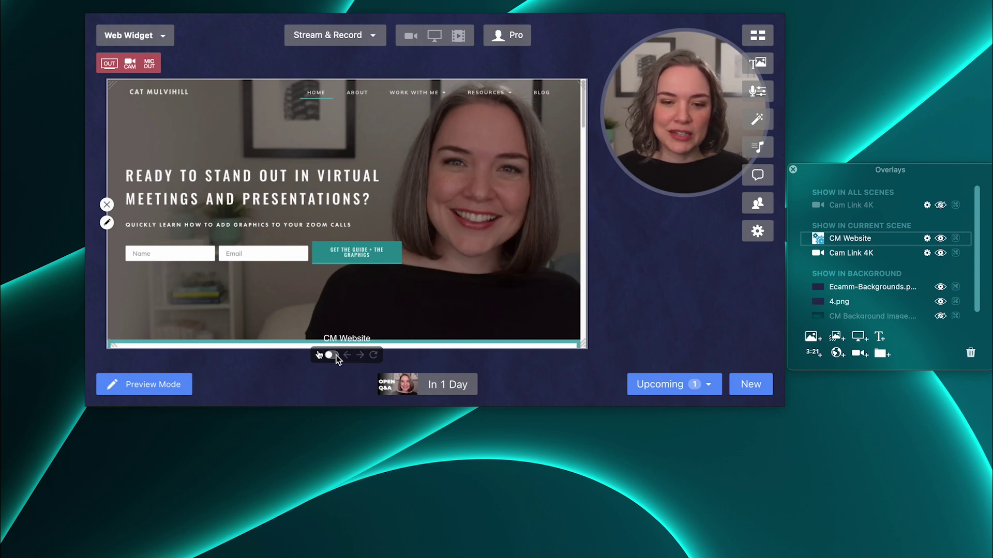
Step: Enable interaction on the CM Website widget and look through its page, returning to the page's top
left_click(331, 356)
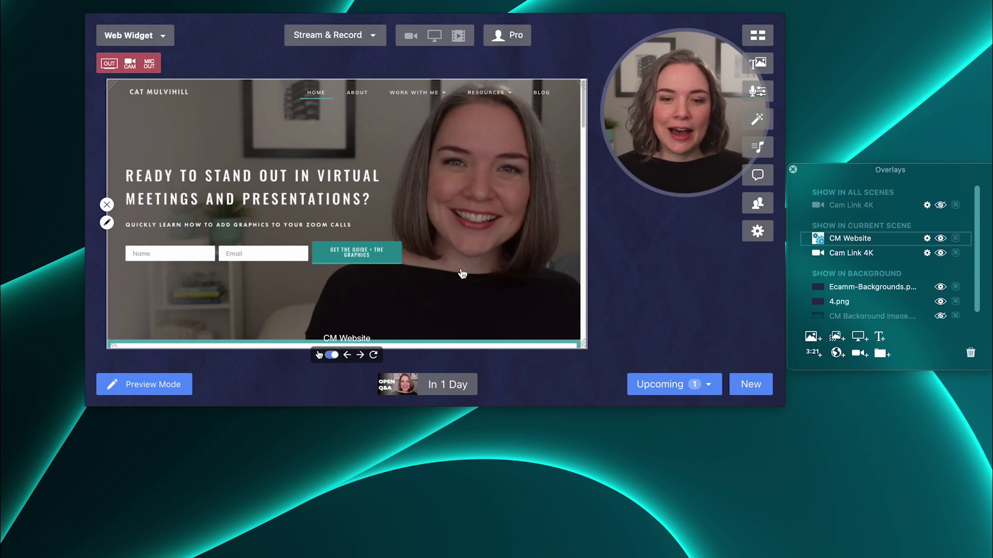
scroll(462, 274, "down", 3)
scroll(461, 274, "down", 3)
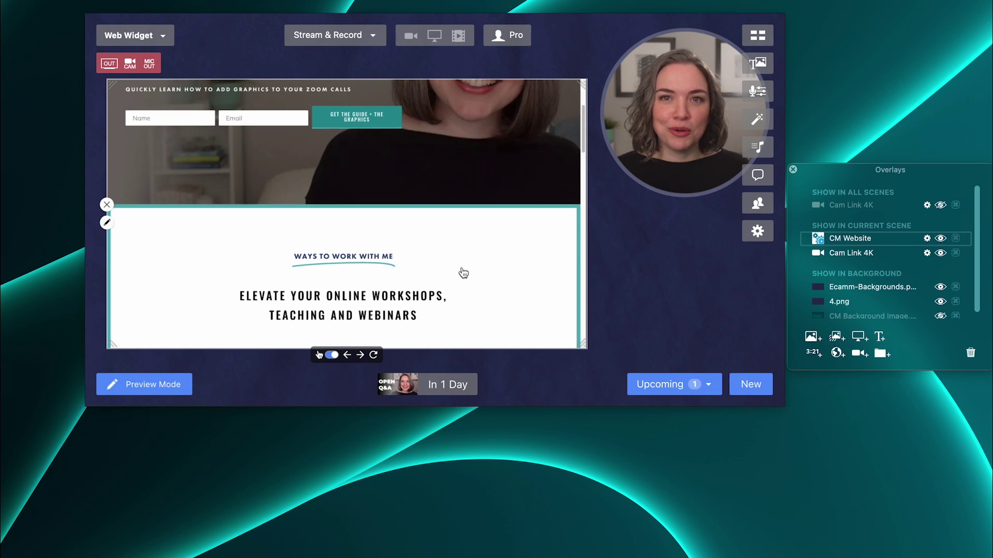
scroll(460, 270, "down", 3)
scroll(457, 269, "up", 3)
scroll(458, 269, "up", 8)
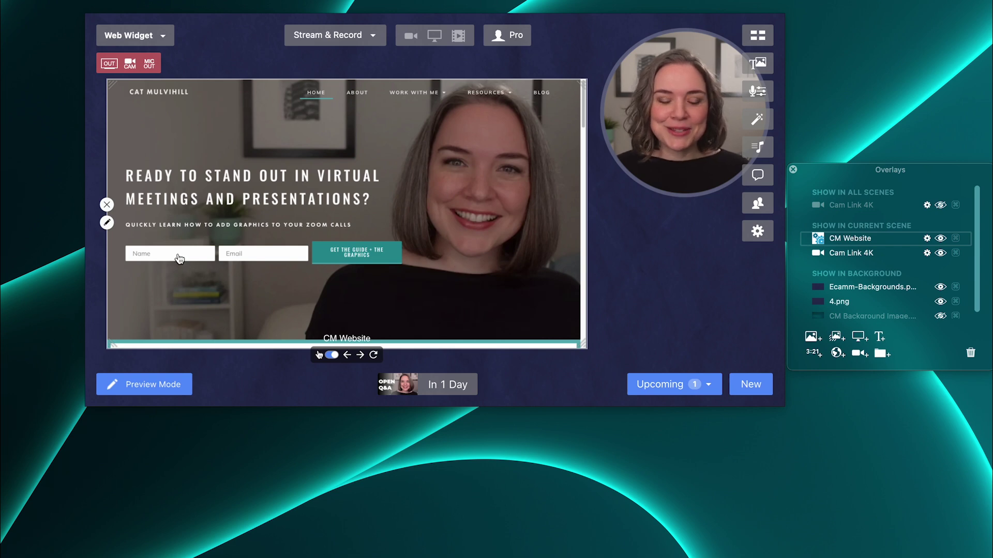
Step: Enter a first name in the sign-up form inside the CM Website widget and turn off the widget's interaction
left_click(176, 259)
type("Cat")
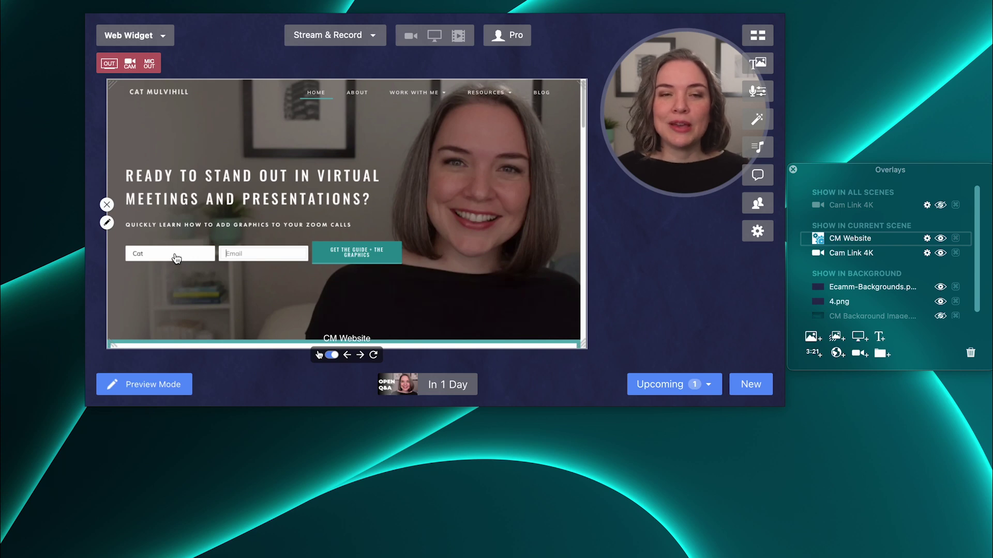
key("Tab")
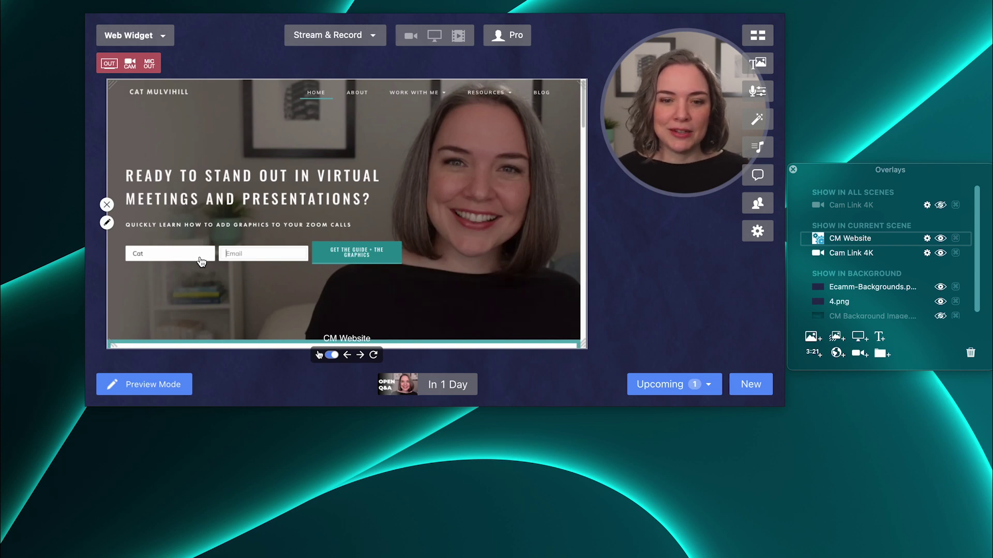
left_click(331, 355)
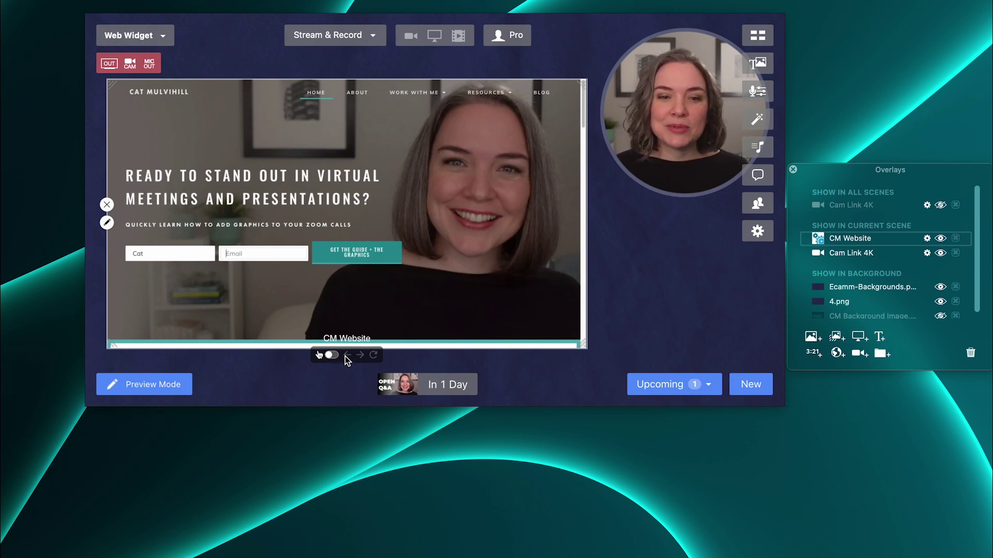
Step: Hide the CM Website widget and add a new widget overlay named "Cat Website" with the prefilled URL
left_click(107, 204)
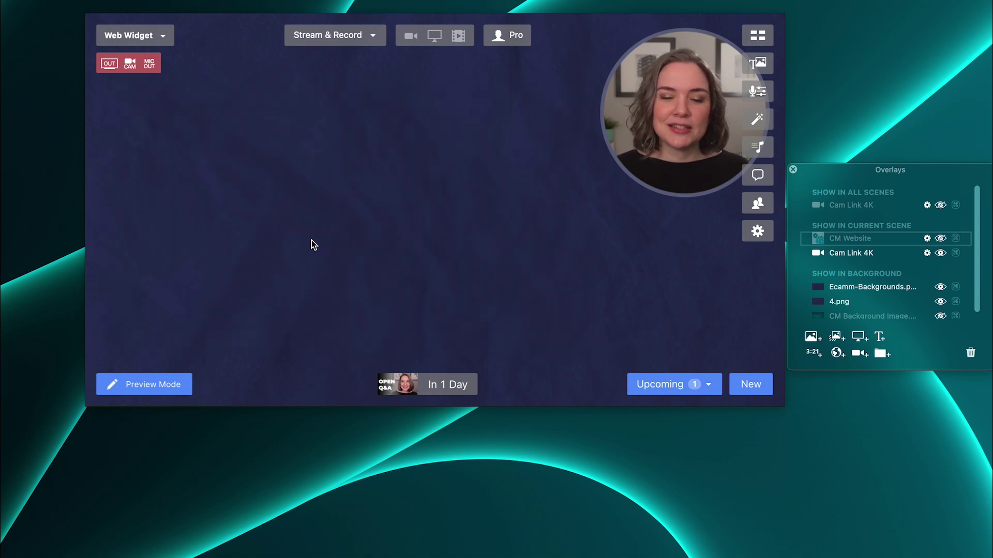
left_click(837, 353)
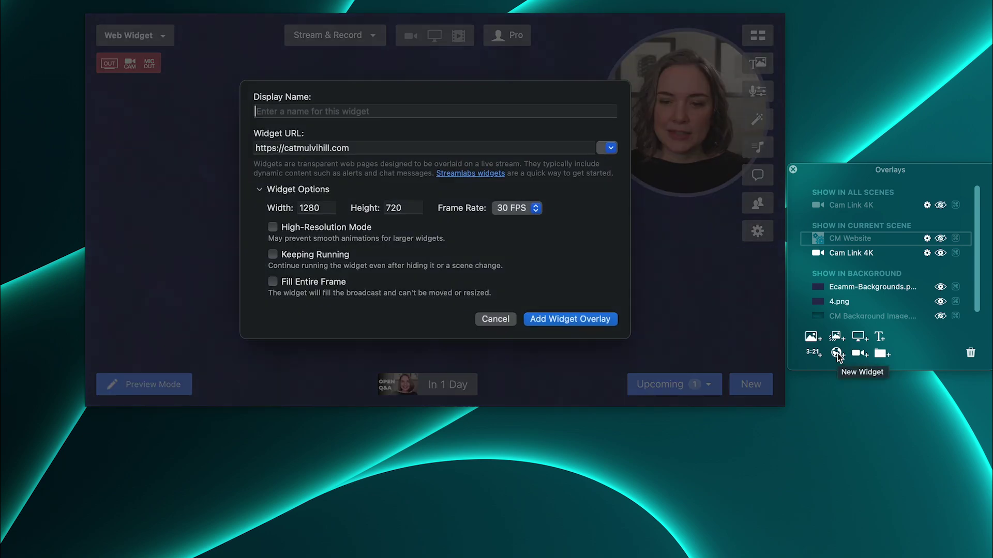
left_click(306, 112)
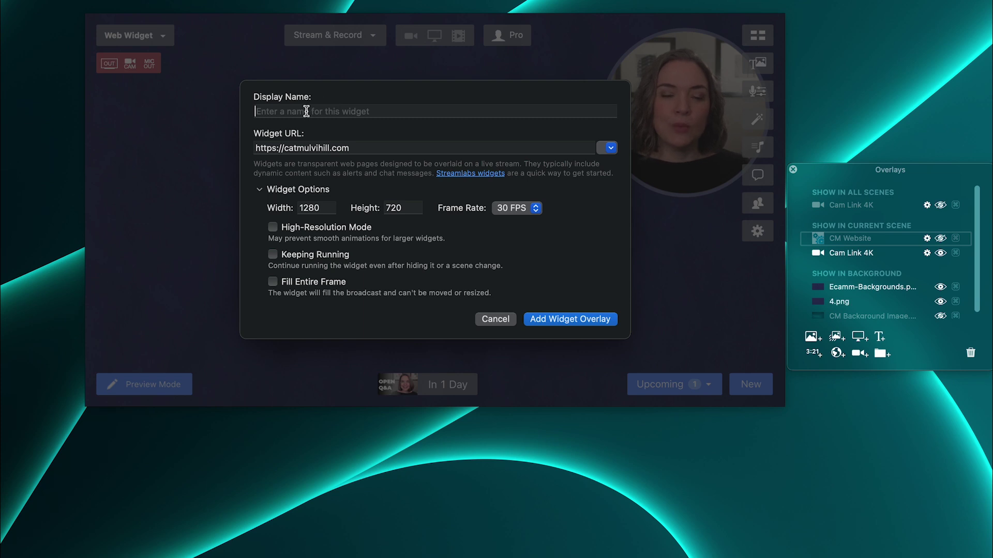
type("Cat")
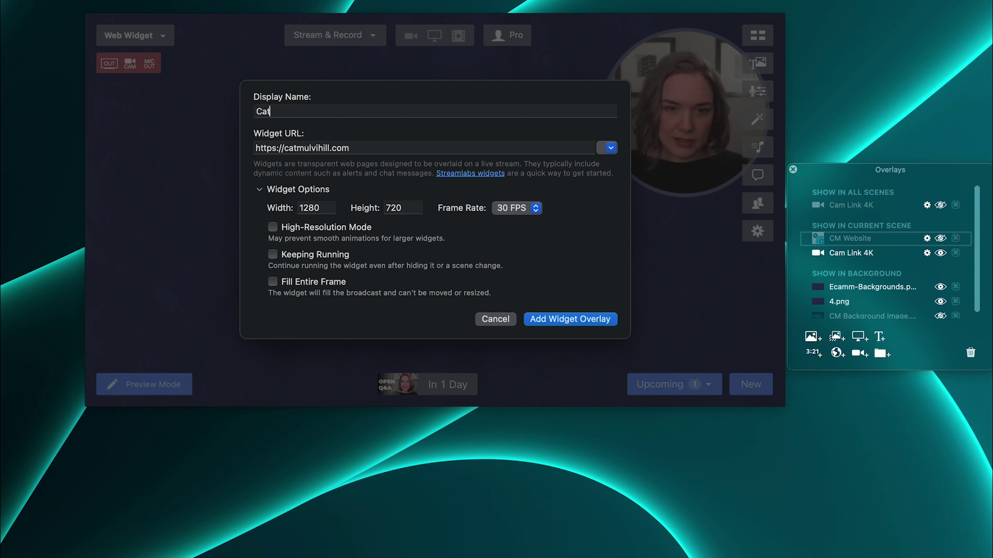
type(" Website")
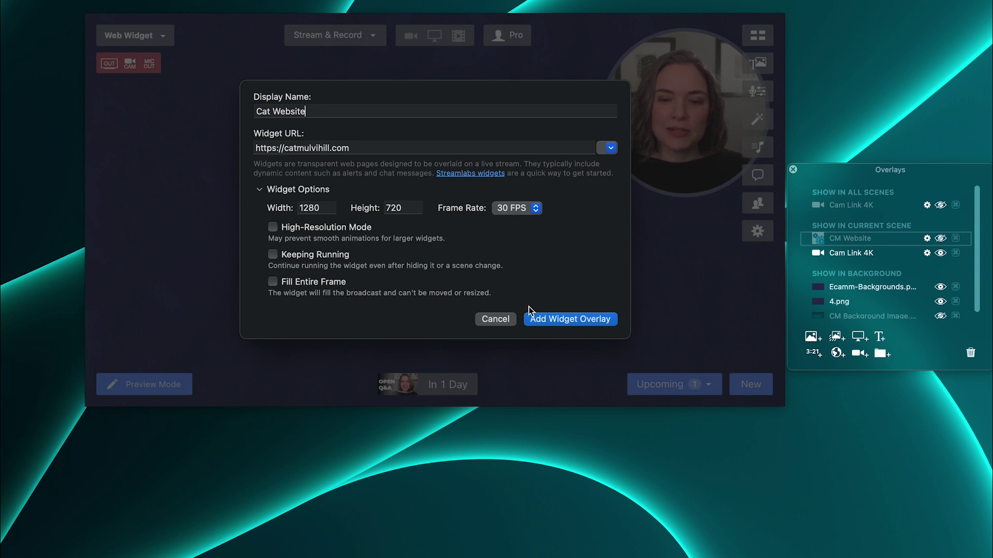
left_click(569, 320)
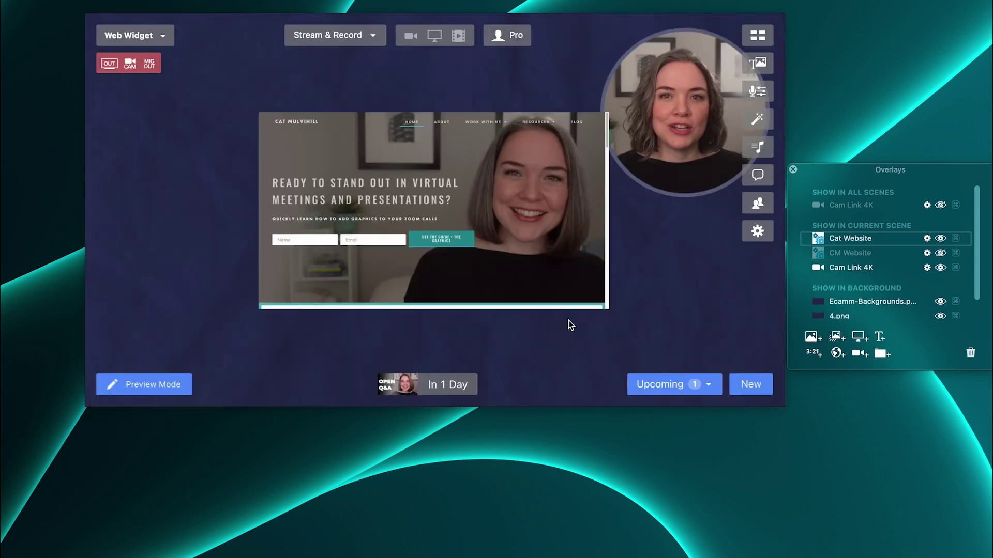
Step: Move the Cat Website widget beside the circular camera view and enlarge it to fill that space
left_click_drag(528, 222, 381, 165)
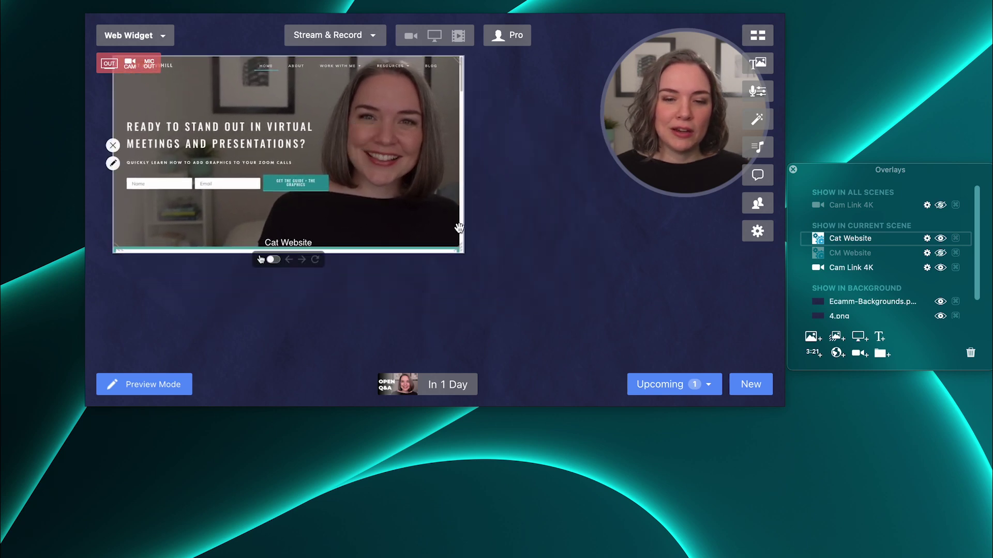
left_click_drag(461, 252, 593, 371)
mouse_move(451, 228)
left_mouse_down()
mouse_move(451, 255)
mouse_move(441, 241)
left_mouse_up()
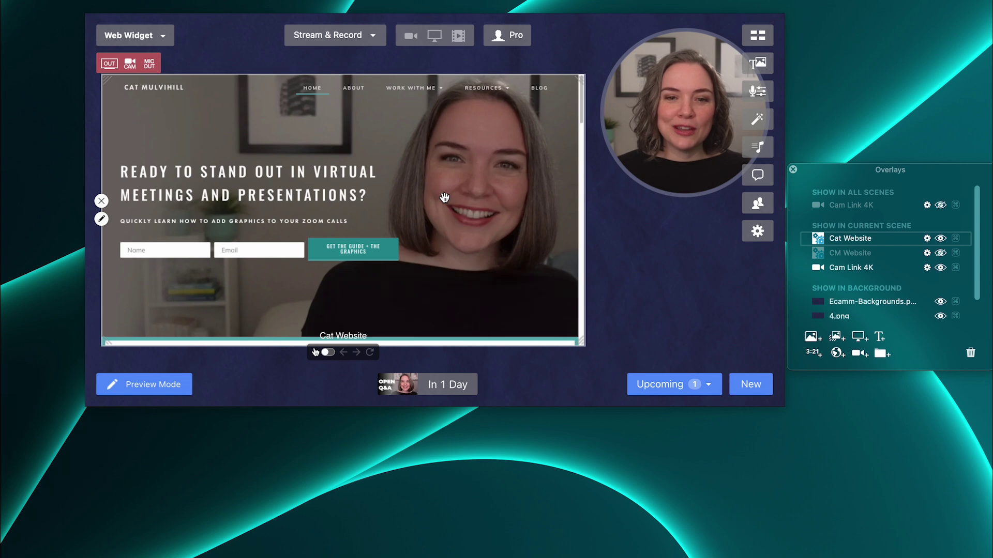
Step: Enable interaction on the Cat Website widget, locking the overlay and unlocking it again
left_click(917, 240)
left_click(328, 353)
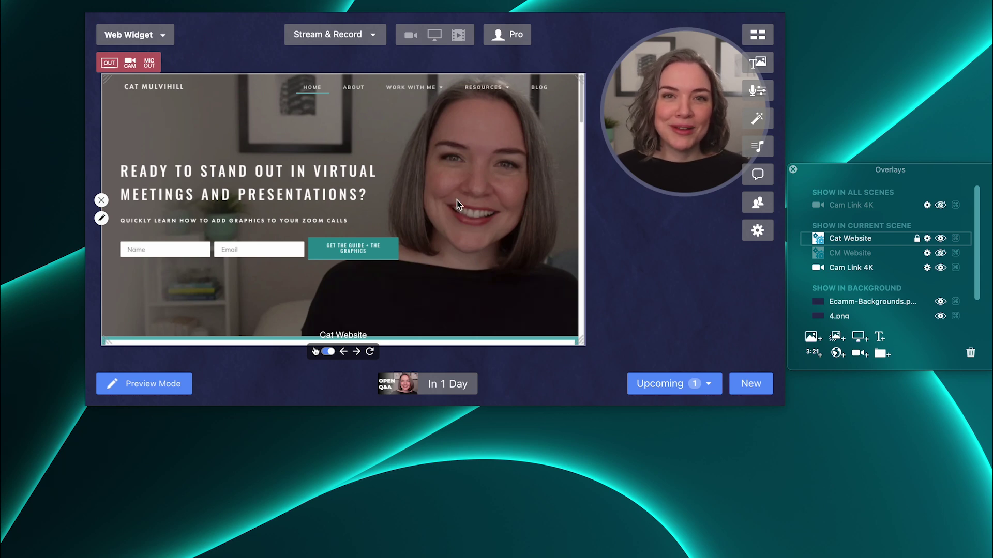
left_click(313, 263)
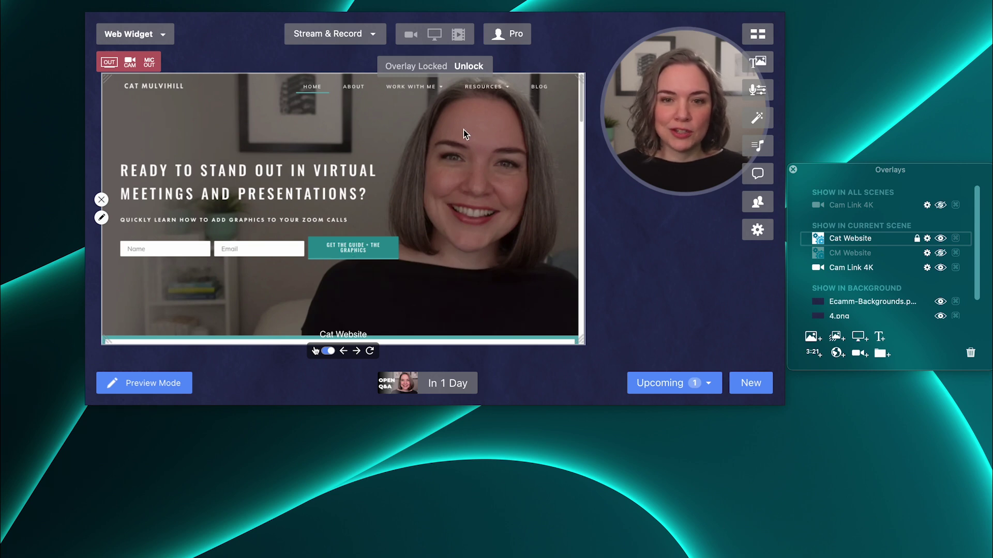
left_click(462, 67)
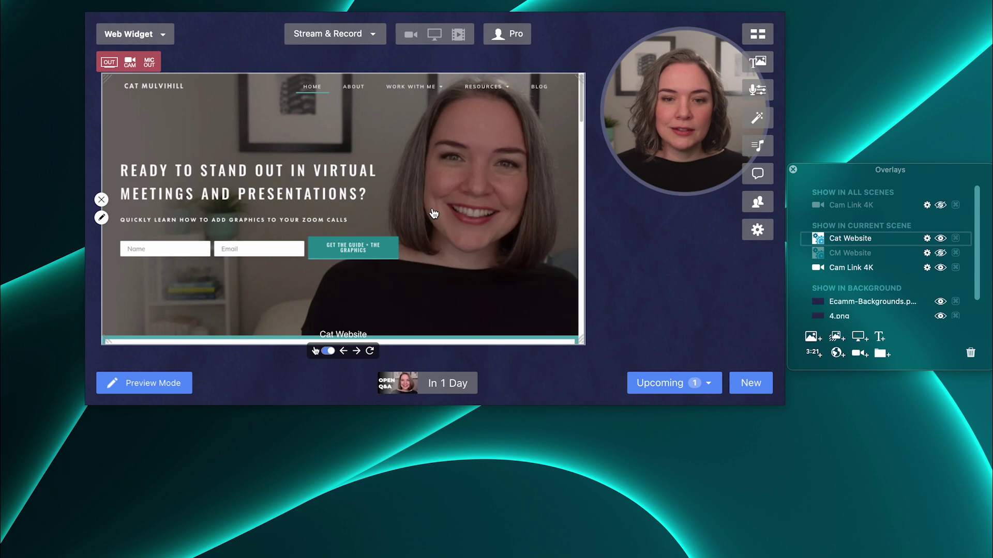
Step: Shrink the Cat Website widget and enlarge it again beside the circular camera view
scroll(433, 212, "down", 3)
scroll(433, 213, "down", 2)
scroll(433, 212, "up", 5)
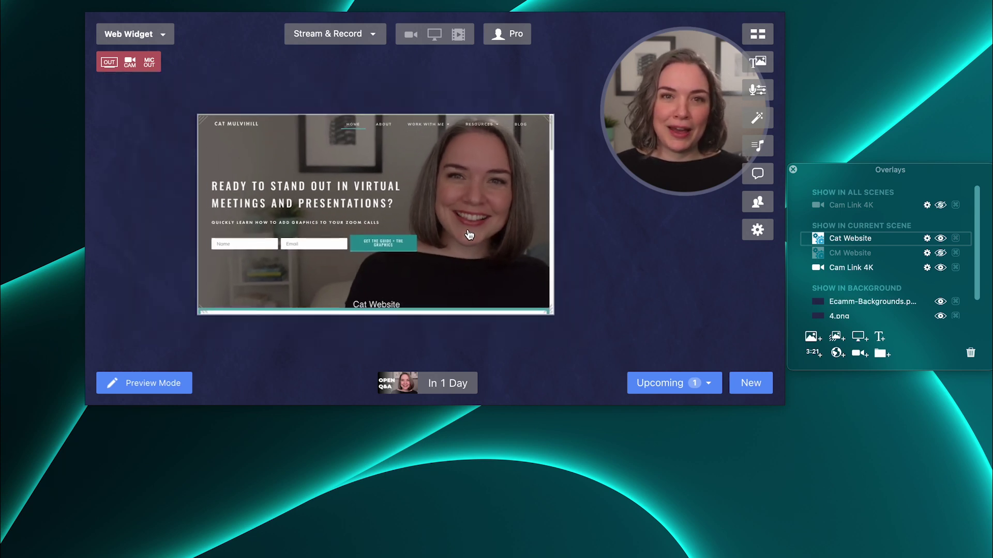
scroll(467, 235, "down", 2)
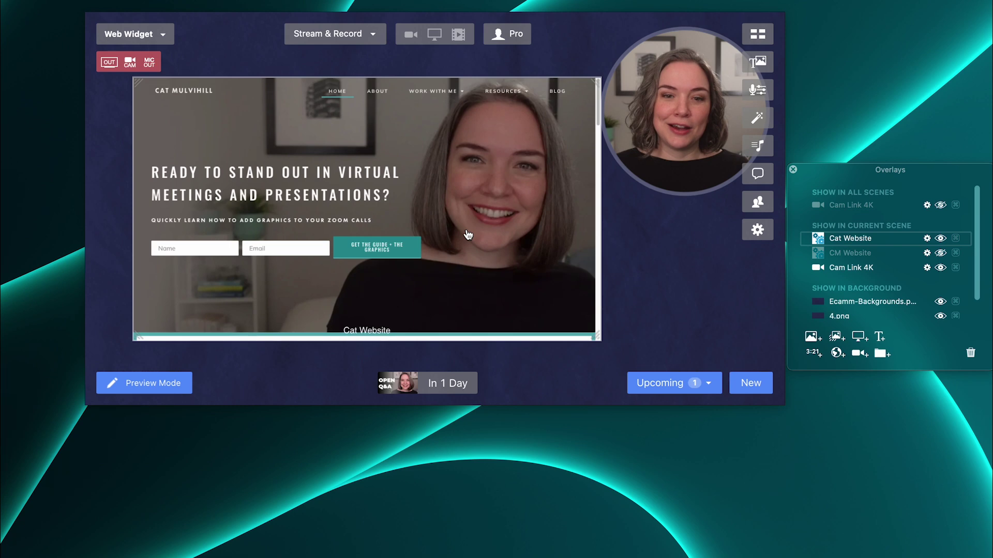
left_click(435, 229)
left_click(459, 200)
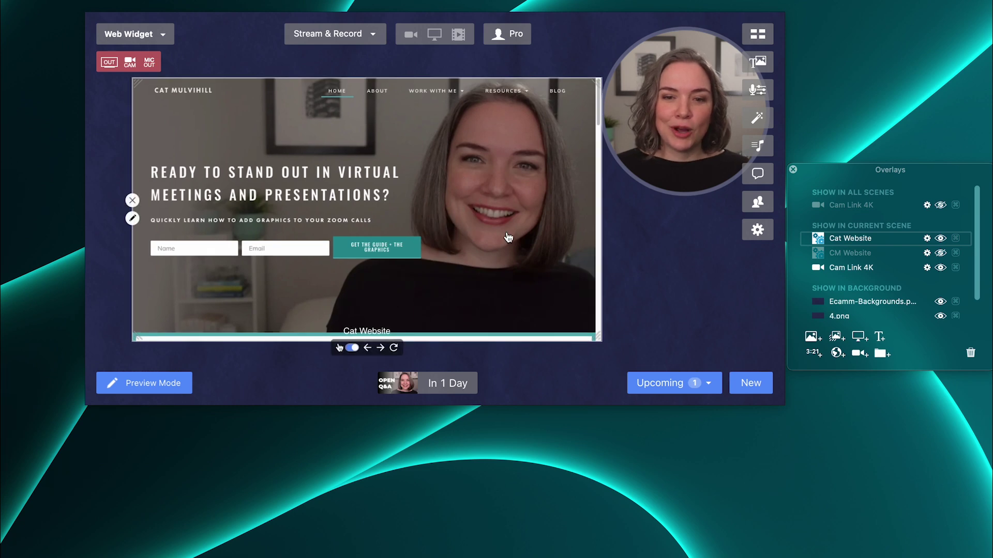
Step: Turn off interaction on the Cat Website widget and move the widget within the scene
left_click(353, 347)
left_click_drag(404, 290, 423, 238)
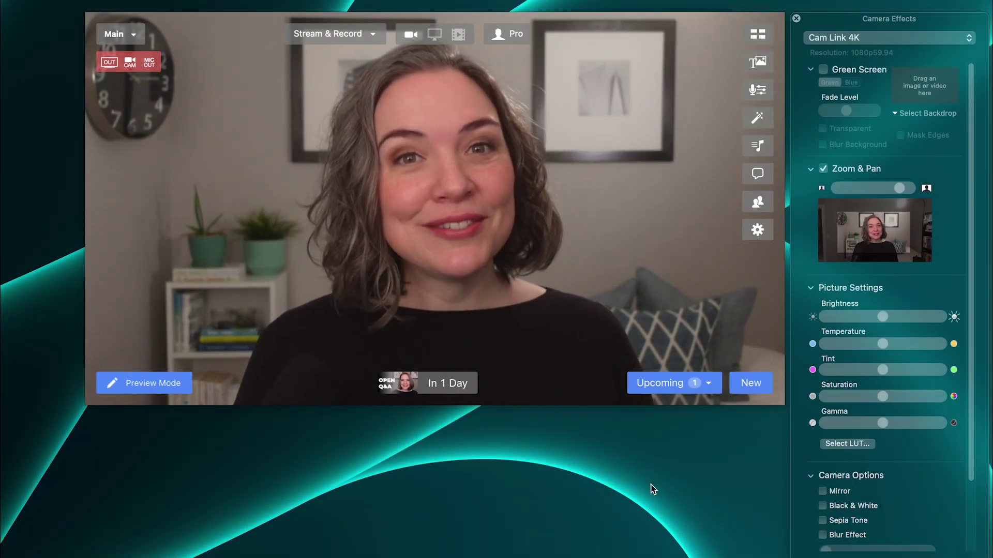
Step: Reposition the camera switcher strip inside the main window
mouse_move(526, 297)
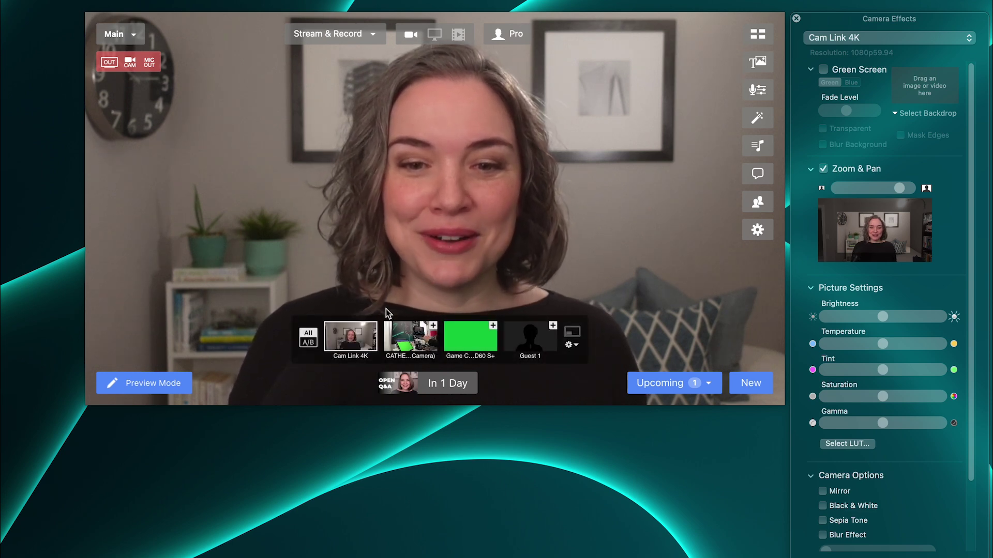
left_click_drag(436, 314, 499, 311)
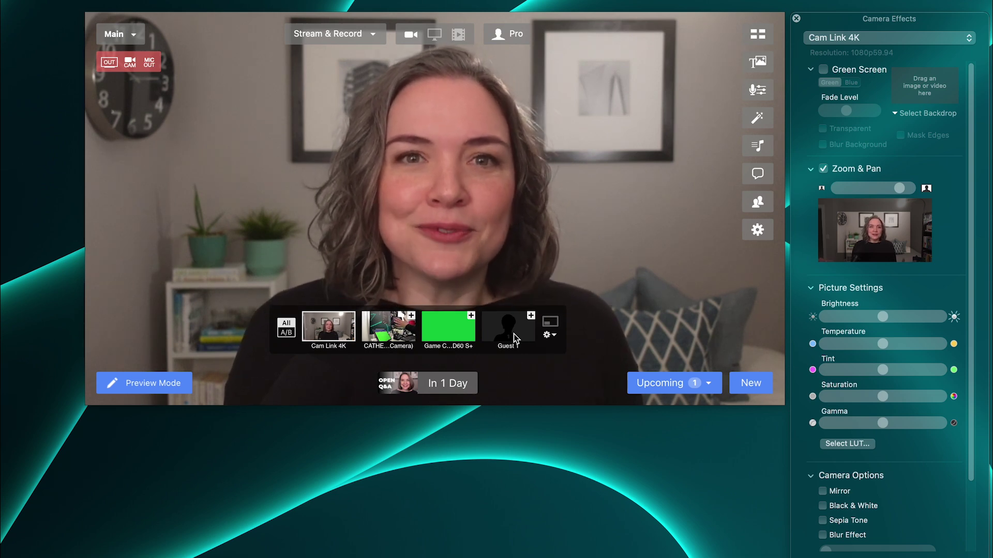
left_click_drag(457, 318, 492, 256)
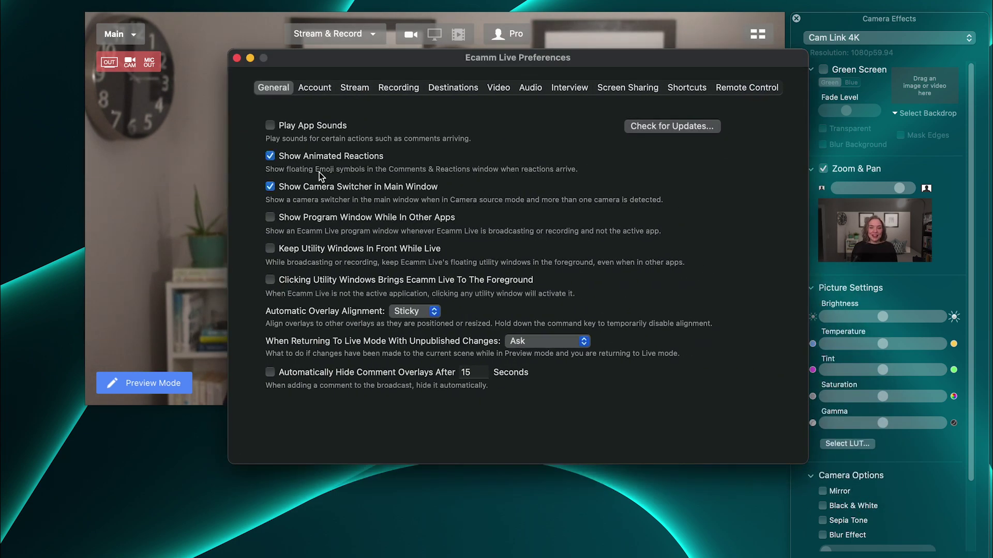
Step: Disable showing the camera switcher in the main window and dismiss the preferences
left_click(271, 186)
left_click(250, 58)
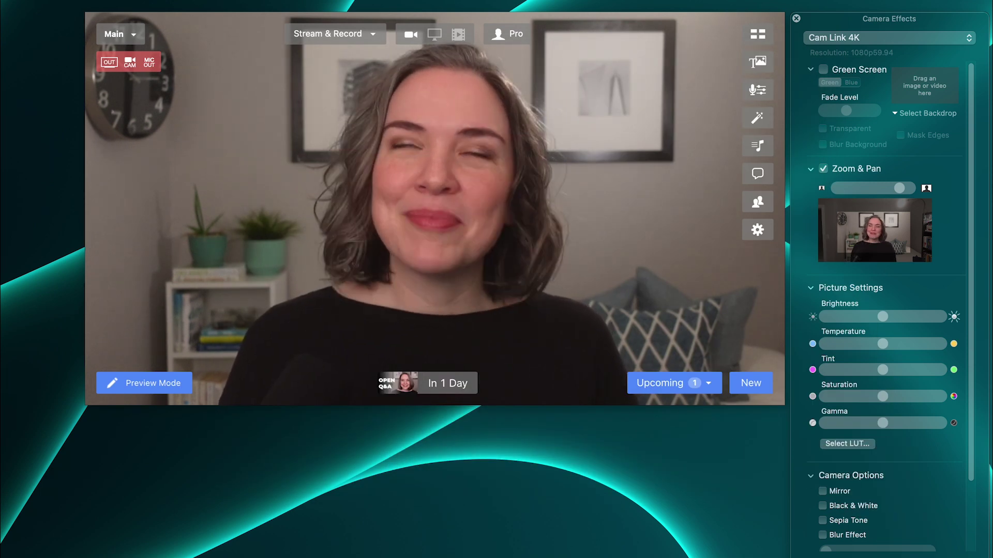
Step: Bring up the floating Camera Switcher, place it along the main view's lower edge and widen it to fit four sources in one row
left_click(760, 35)
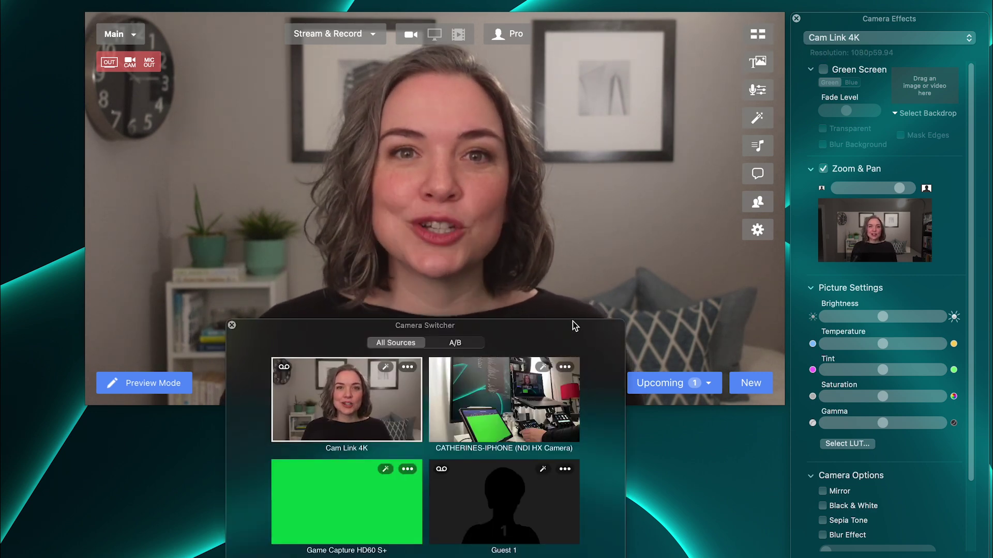
left_click_drag(575, 329, 454, 230)
left_click_drag(498, 504, 828, 427)
left_click_drag(698, 254, 660, 357)
left_click_drag(796, 342, 789, 371)
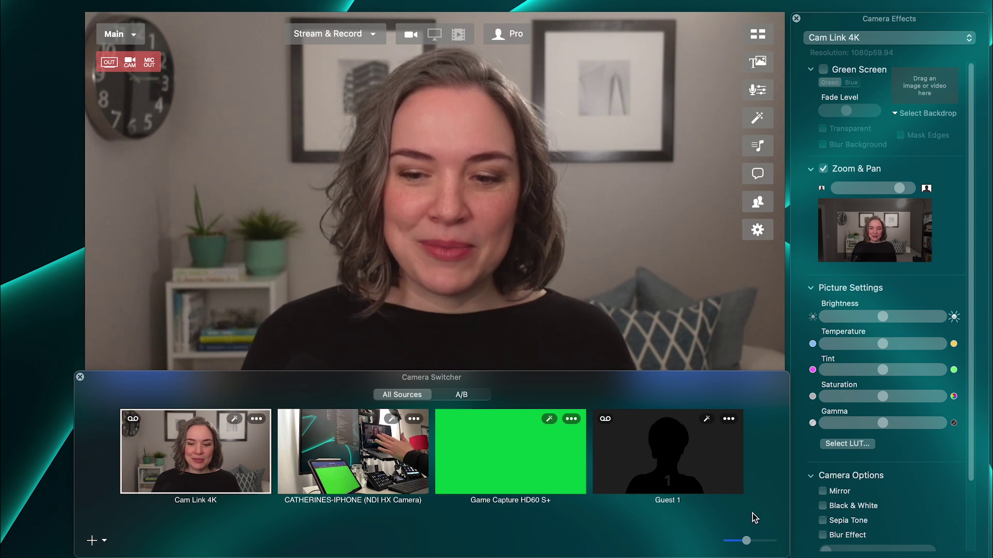
Step: Enlarge the Camera Switcher's thumbnails and window, and shrink them back to a compact single row of sources
mouse_move(748, 541)
left_mouse_down()
mouse_move(738, 541)
mouse_move(768, 541)
left_mouse_up()
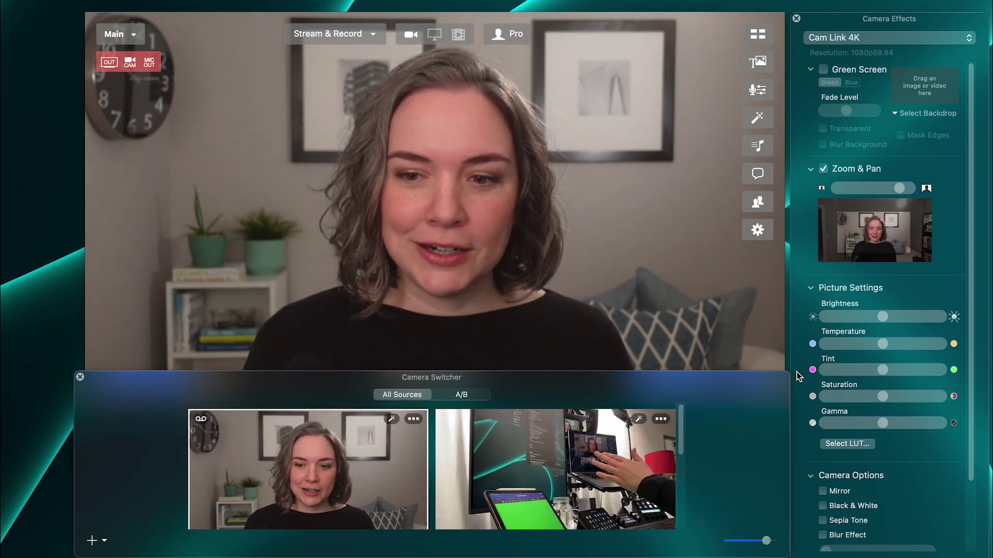
left_click_drag(790, 374, 754, 181)
left_click_drag(730, 541, 712, 541)
left_click_drag(750, 182, 762, 384)
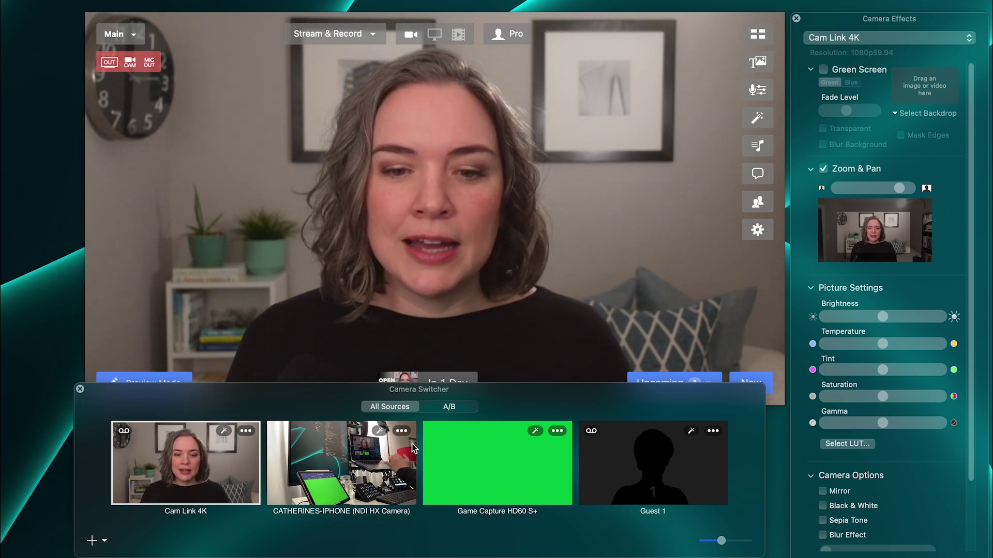
Step: Show the iPhone NDI HX Camera source in a separate window, move it beside the Camera Switcher and enlarge it
left_click(402, 431)
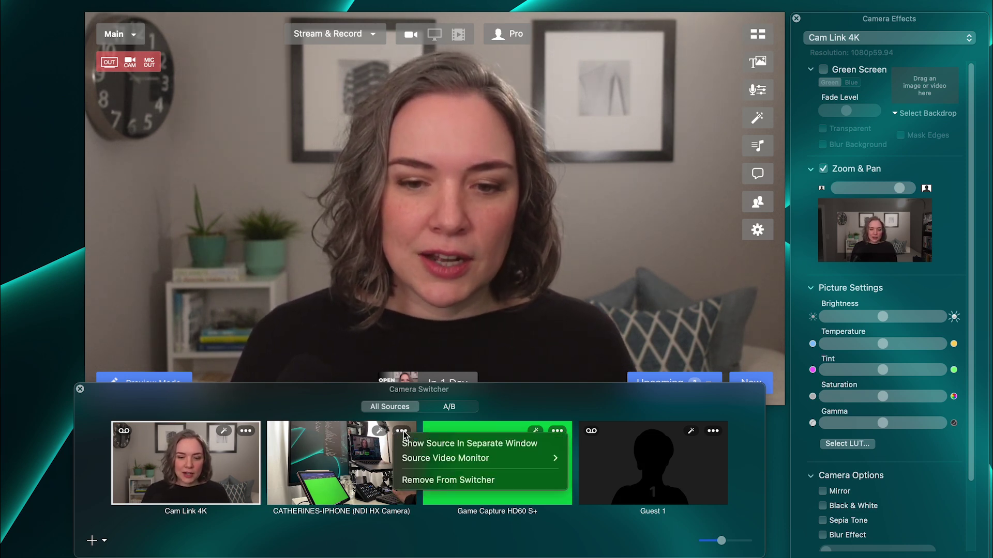
left_click(434, 445)
mouse_move(648, 397)
left_mouse_down()
mouse_move(719, 429)
mouse_move(663, 386)
left_mouse_up()
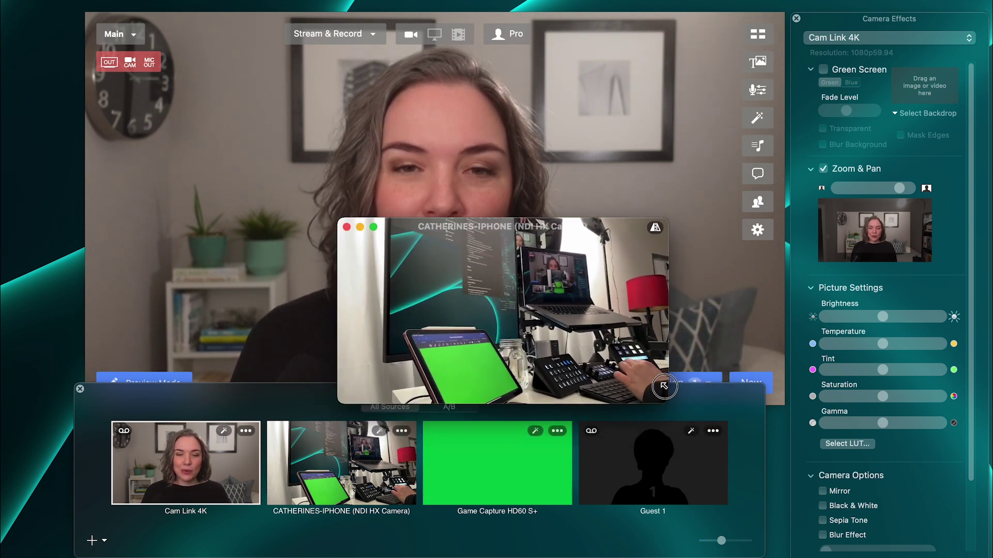
left_click_drag(592, 226, 886, 366)
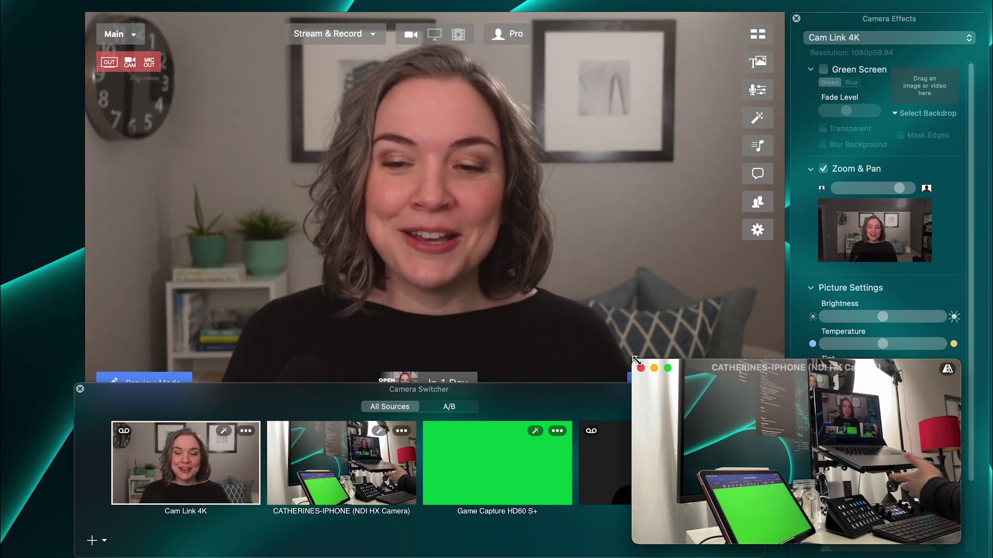
left_click_drag(639, 366, 590, 338)
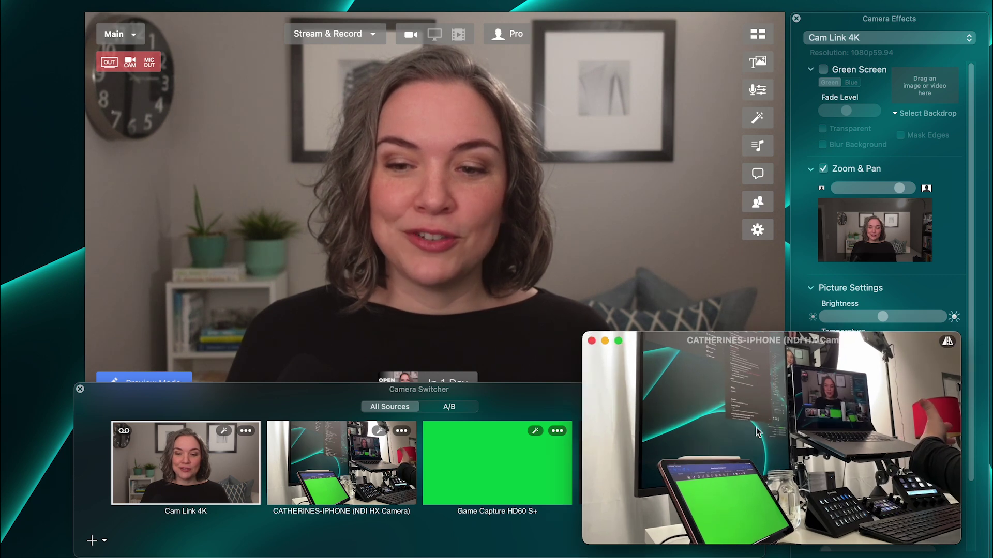
Step: Show the Cam Link 4K source in a separate window, place it above the iPhone source window and enlarge it
left_click(245, 433)
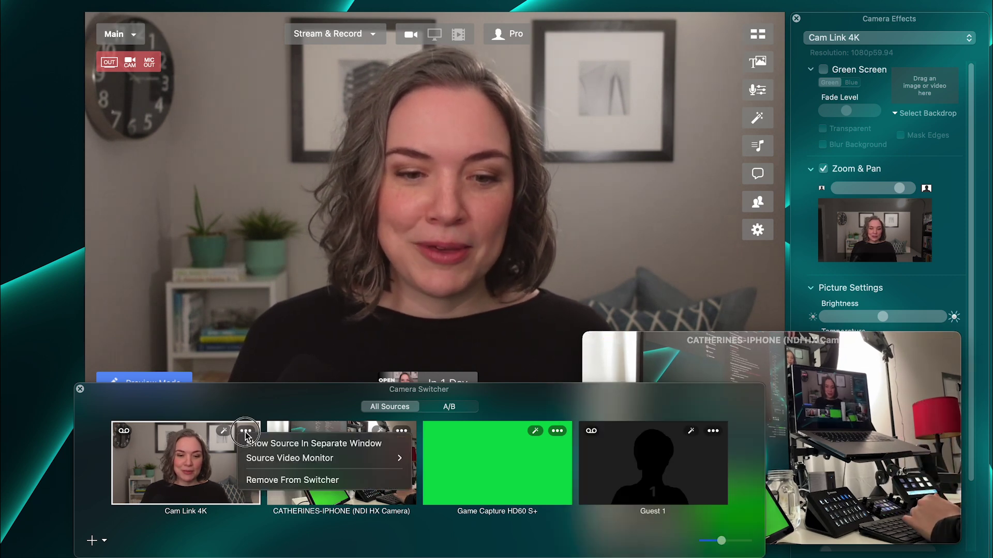
left_click(270, 445)
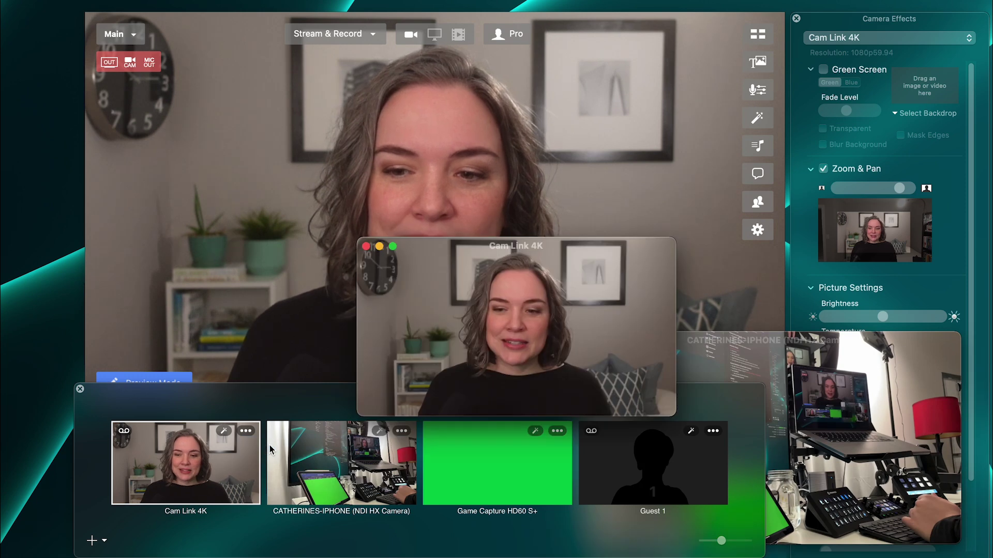
left_click_drag(529, 304, 805, 182)
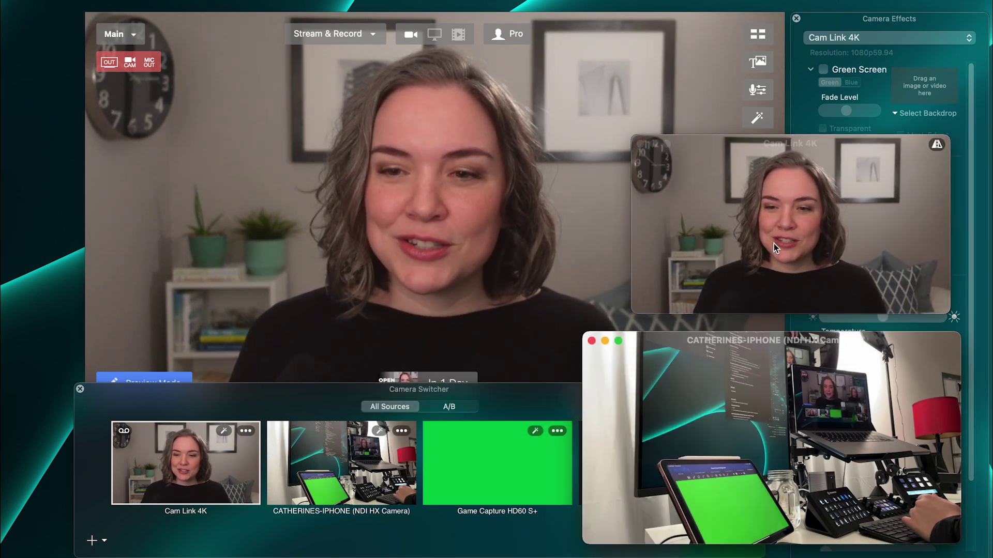
left_click_drag(637, 308, 588, 319)
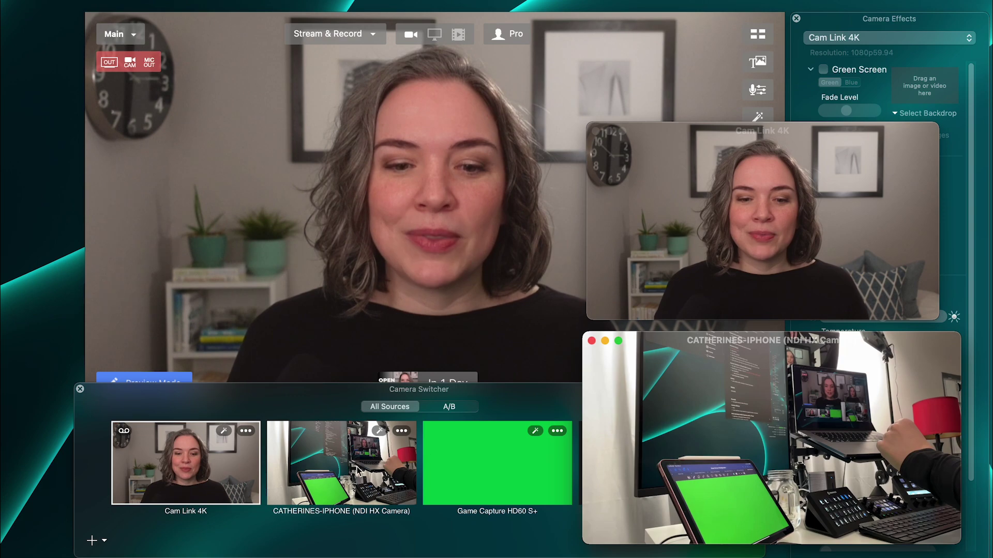
Step: Switch the main view to the iPhone NDI HX Camera and back to Cam Link 4K
left_click(351, 469)
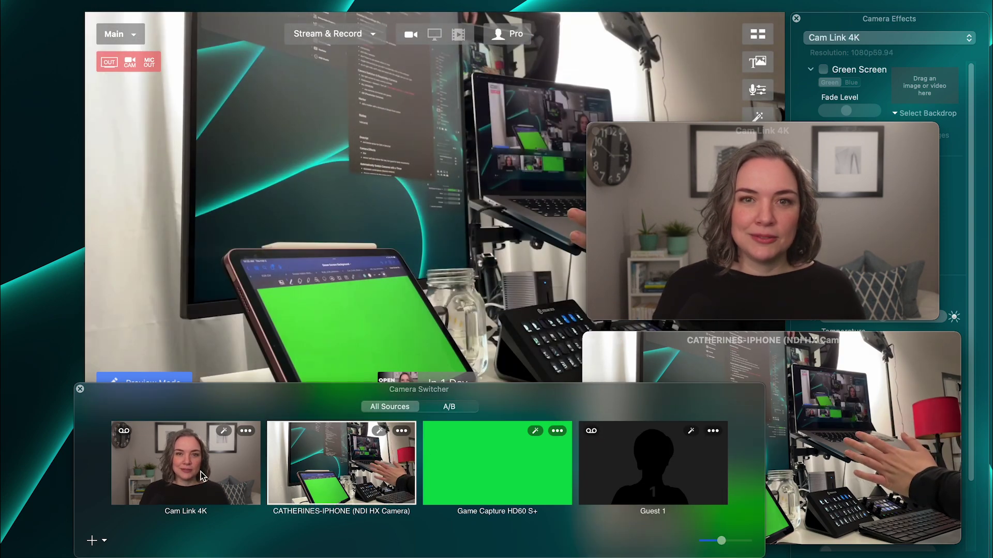
left_click(202, 475)
Step: Close the separate source windows for the iPhone camera and Cam Link 4K
left_click(827, 413)
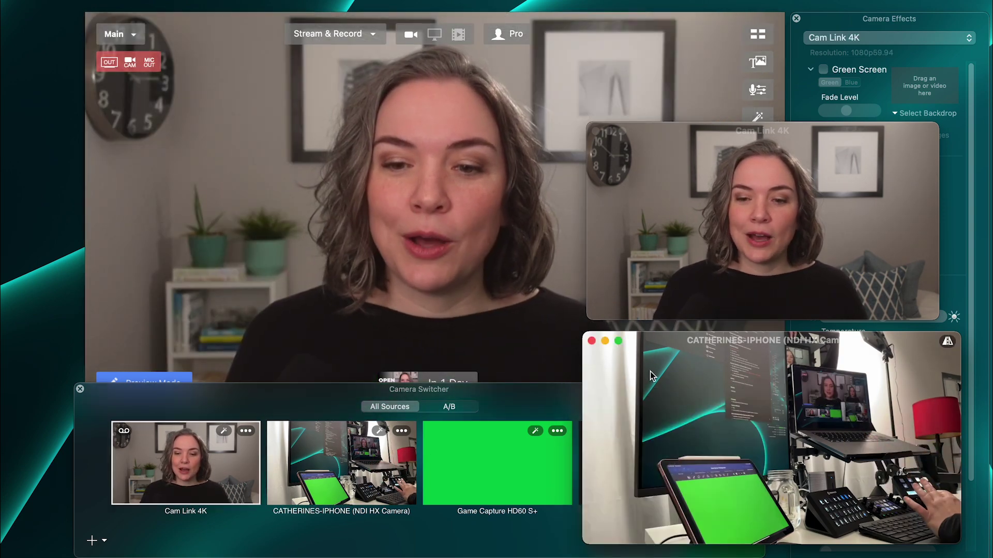
left_click(591, 340)
left_click(596, 132)
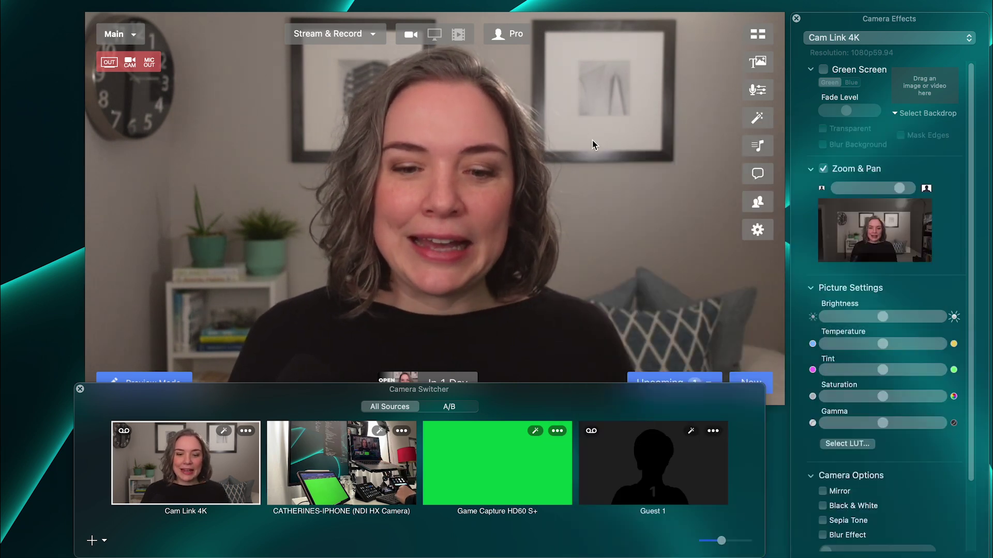
left_click(401, 431)
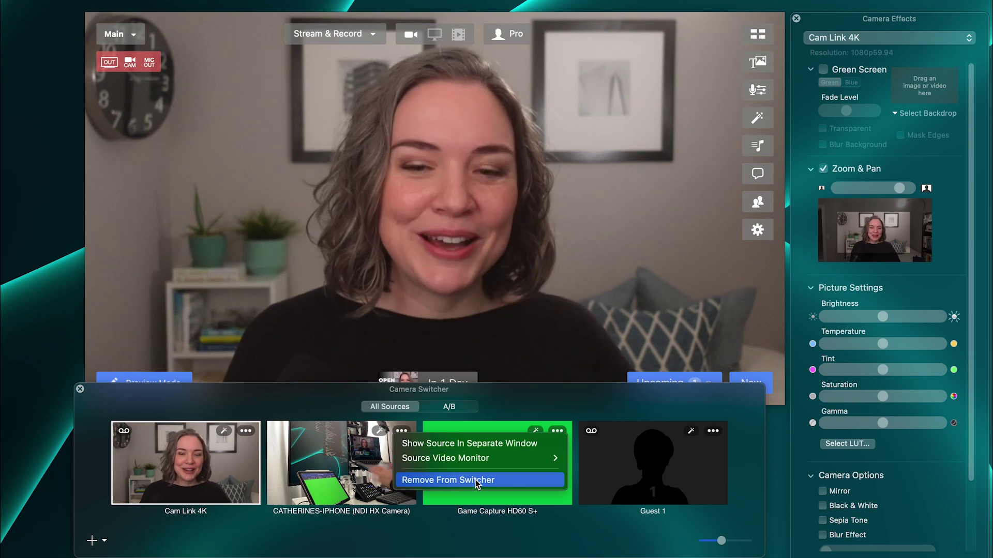
left_click(535, 408)
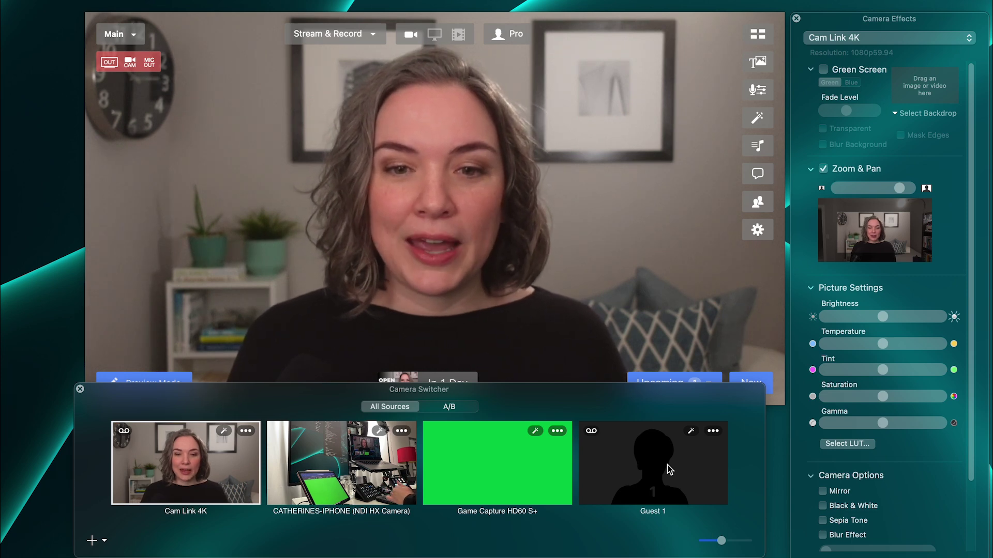
Step: Bring the main window forward and change the Main scene's source to Black
left_click(531, 283)
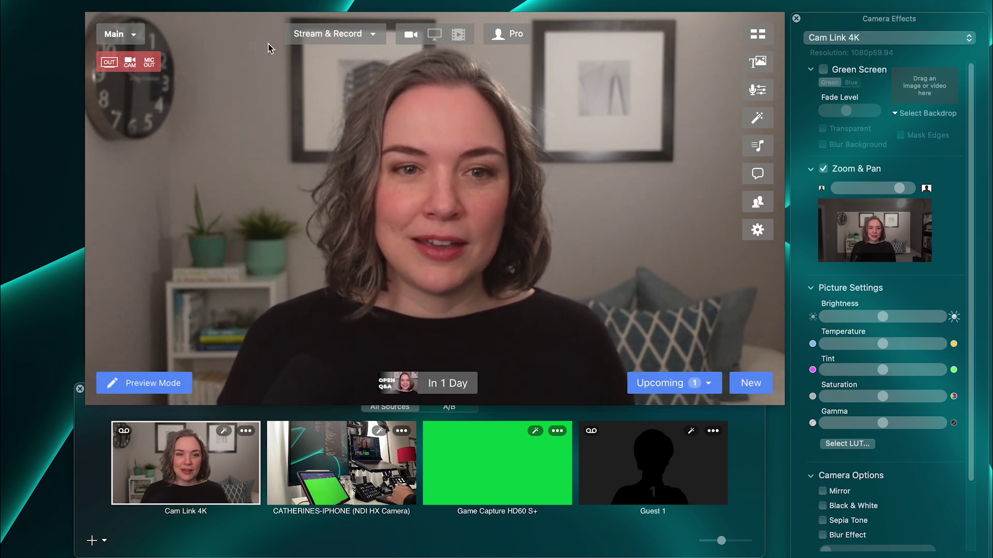
left_click(222, 1)
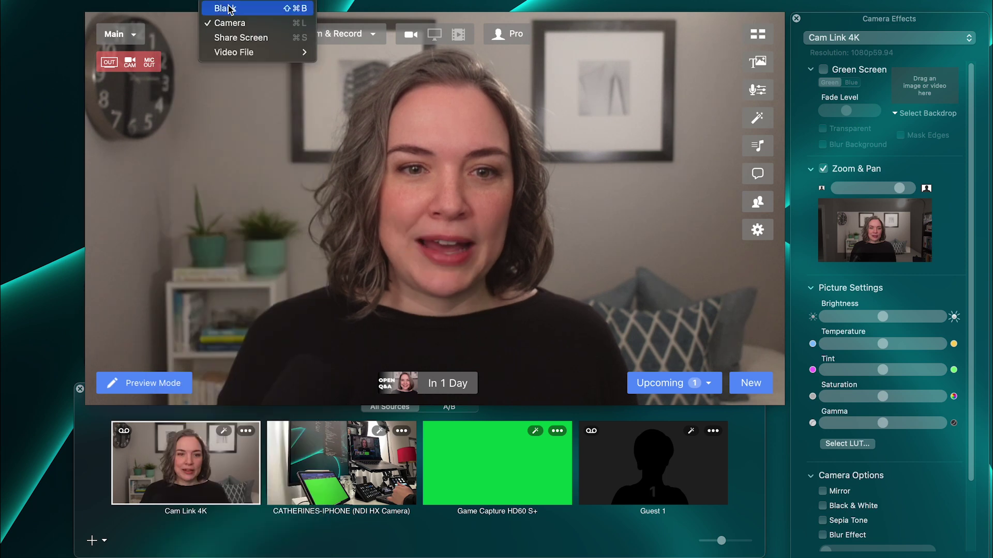
left_click(230, 10)
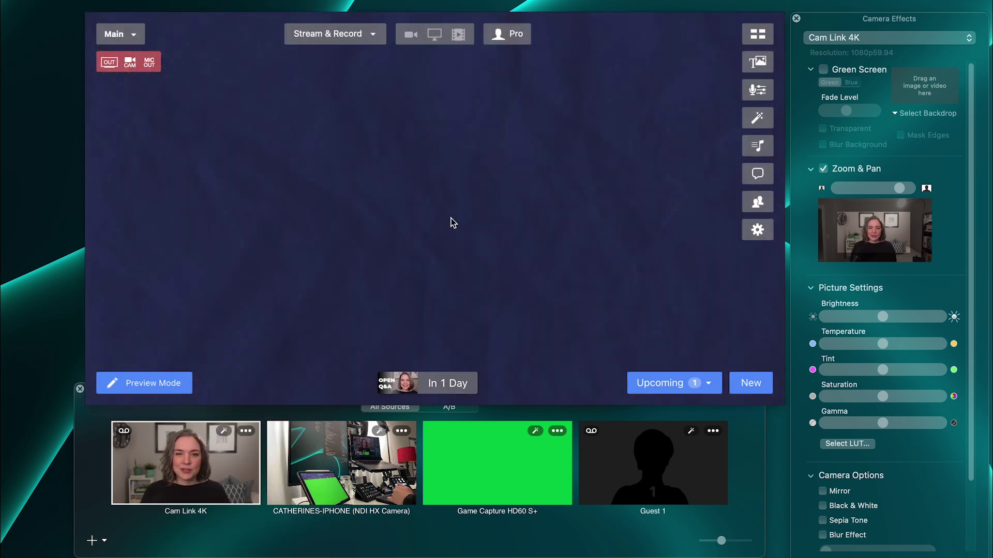
Step: Place Cam Link 4K from the Camera Switcher as a small overlay in the scene's upper-left area and add Guest 1 beside it
left_click_drag(184, 465, 243, 237)
left_click_drag(632, 138, 522, 138)
left_click_drag(412, 237, 432, 189)
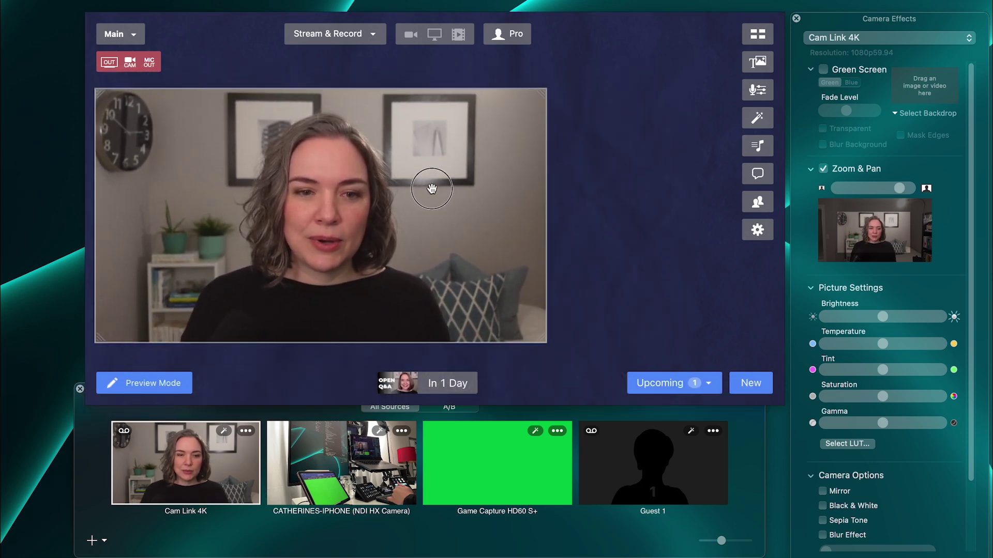
left_click_drag(538, 339, 399, 279)
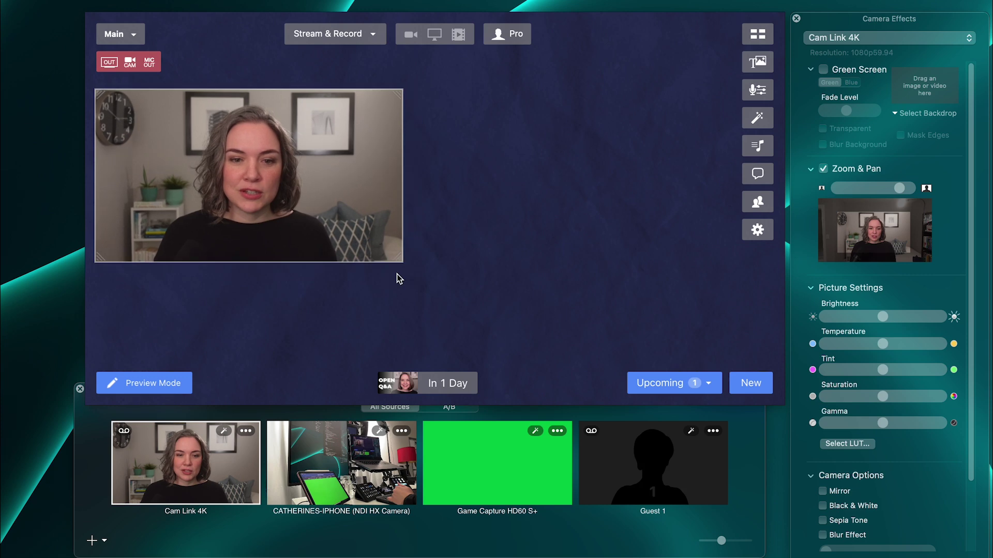
left_click_drag(648, 468, 603, 195)
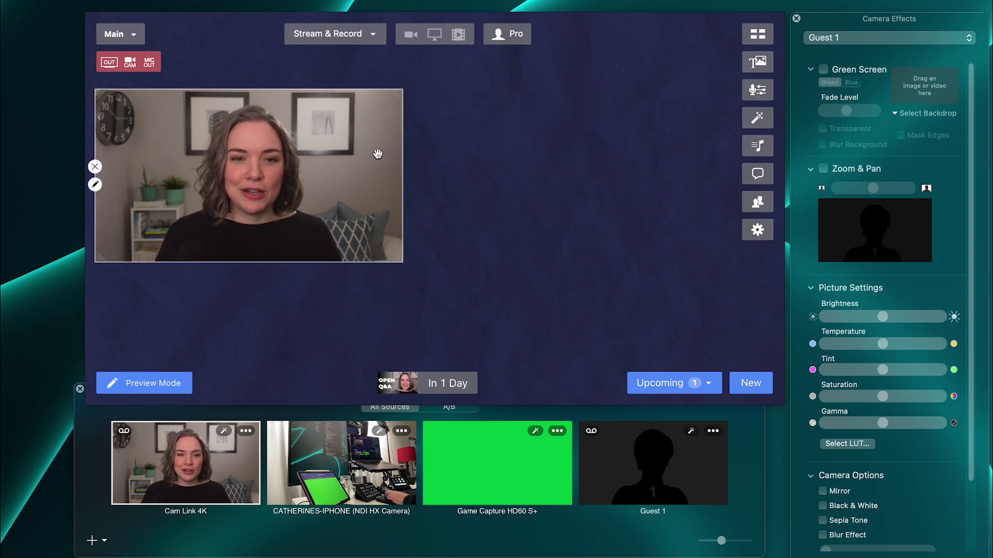
Step: Remove the Cam Link 4K overlay and show the camera full screen as the scene's source again
left_click(95, 167)
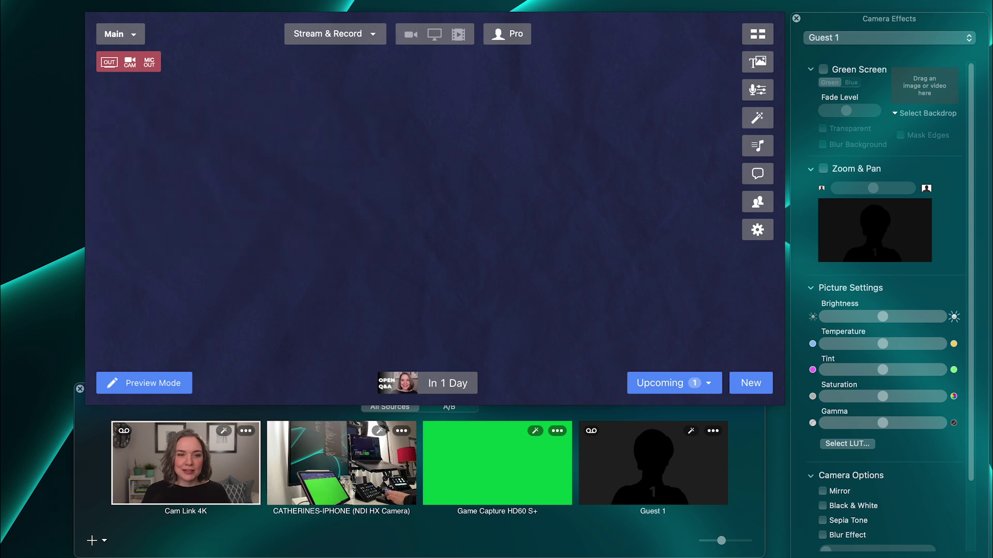
key("super+1")
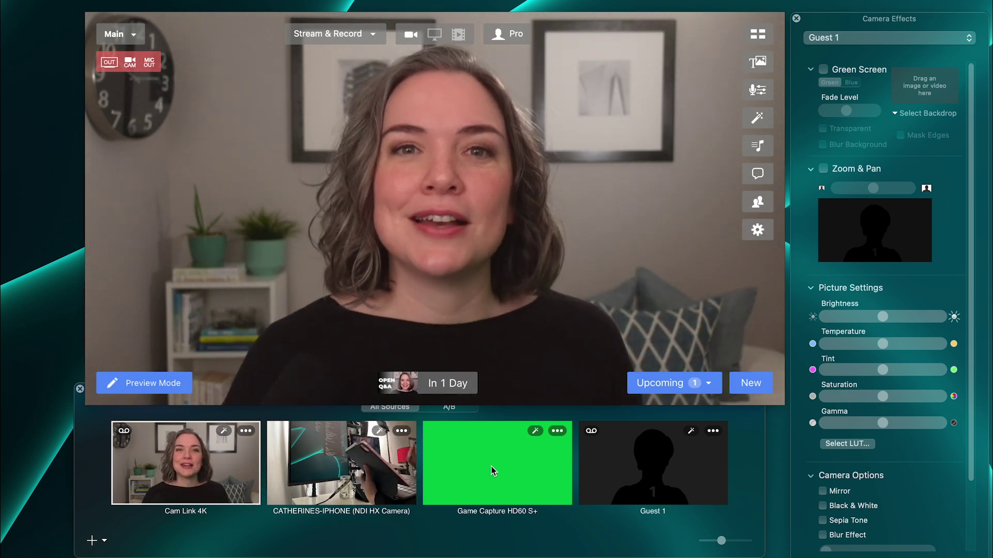
Step: Add Game Capture HD60 S+ from the Camera Switcher as an overlay and enlarge it to cover the whole scene
left_click_drag(508, 467, 494, 311)
left_click_drag(433, 262, 199, 58)
left_click_drag(389, 181, 805, 435)
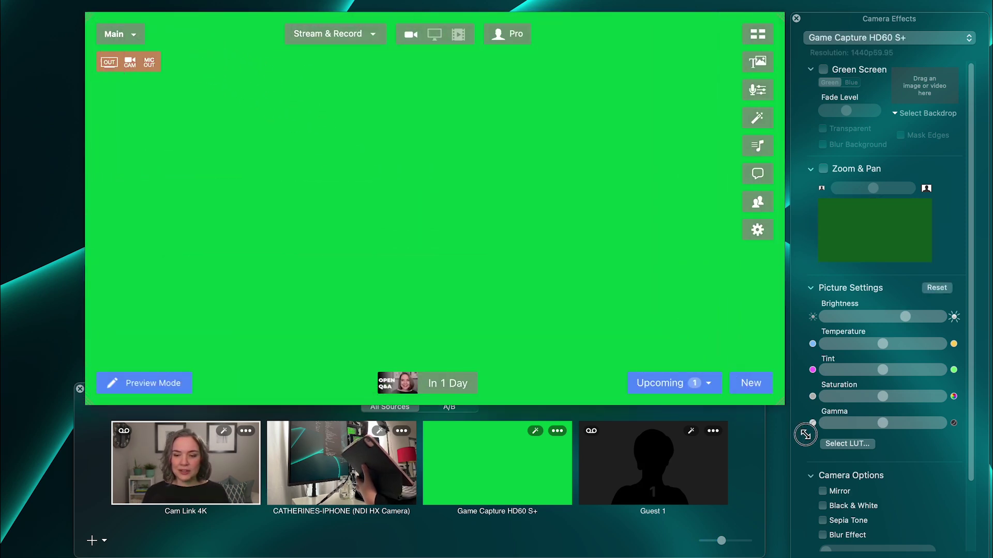
Step: Enable Green Screen on Game Capture HD60 S+ and make its background transparent
left_click(823, 70)
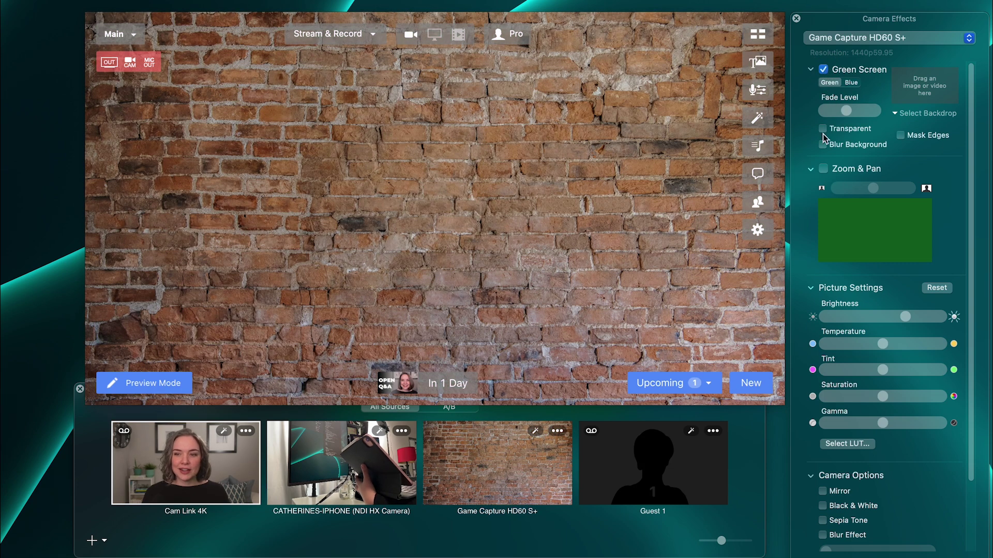
left_click(823, 129)
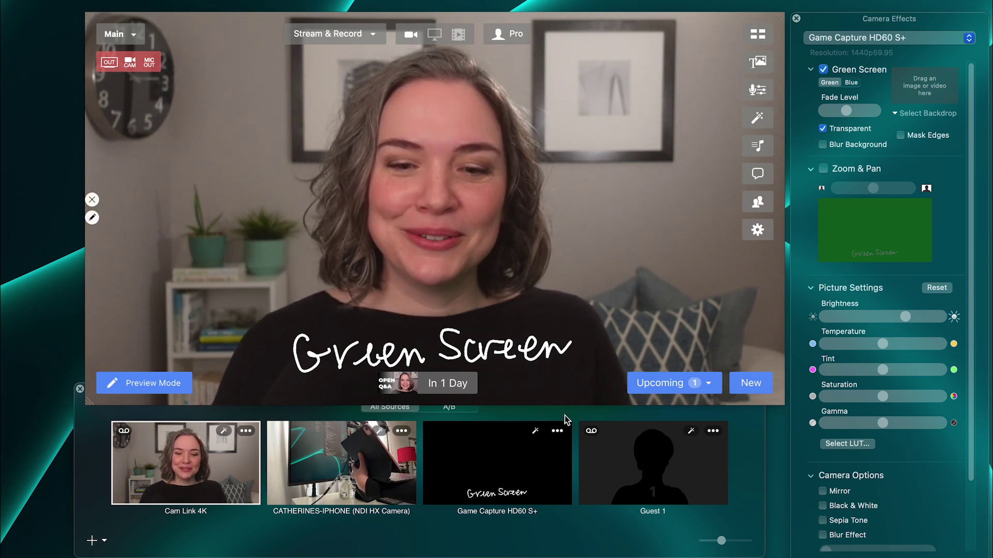
Step: Remove the Game Capture HD60 S+ overlay and switch the main source to Game Capture HD60 S+ and on to Cam Link 4K
left_click(93, 200)
left_click(513, 467)
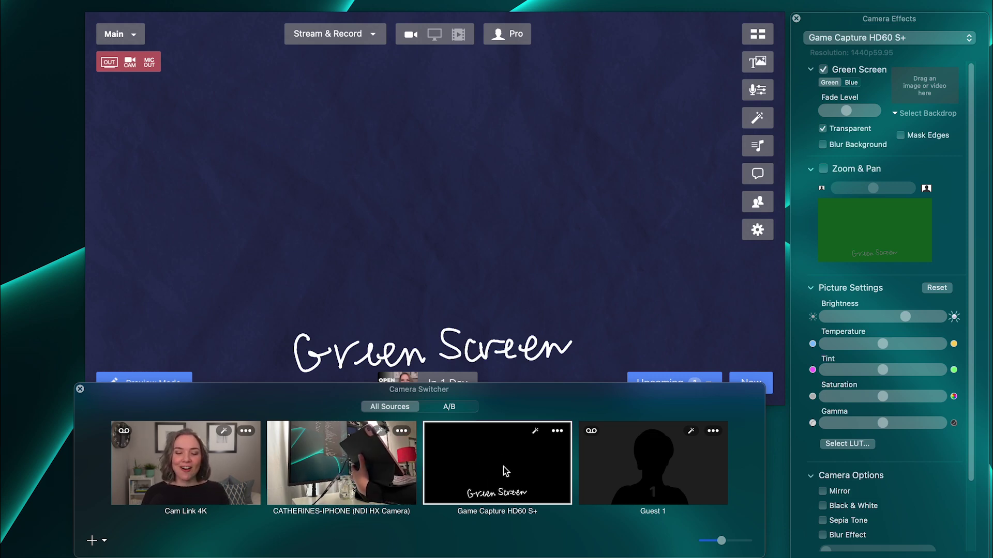
left_click(209, 474)
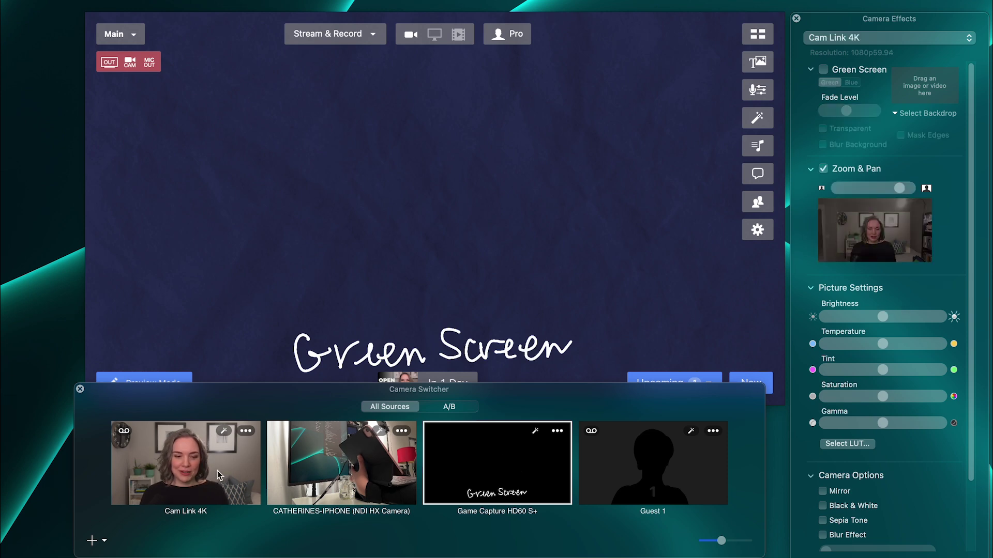
Step: Overlay Game Capture HD60 S+ on the Cam Link 4K scene and remove the overlay again
left_click_drag(501, 465, 463, 243)
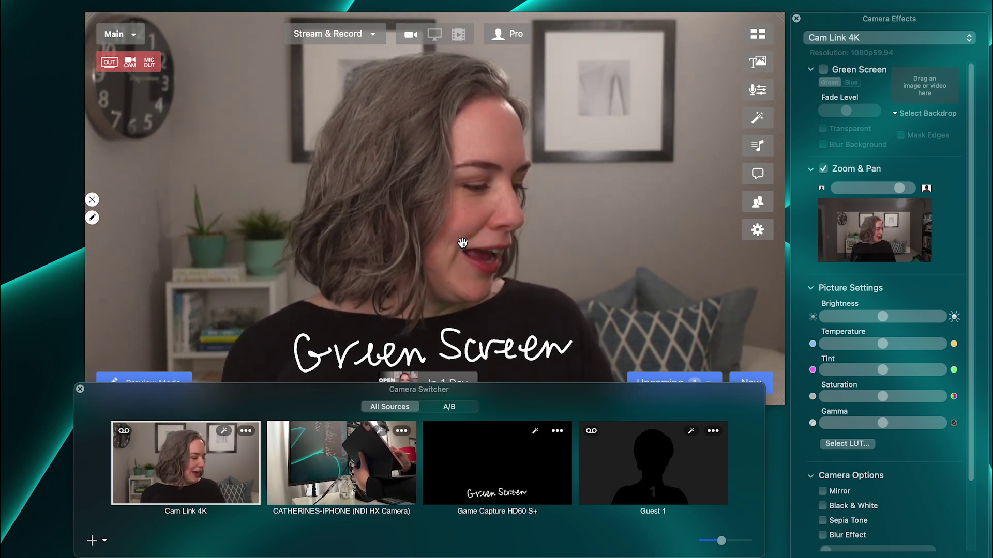
left_click(93, 200)
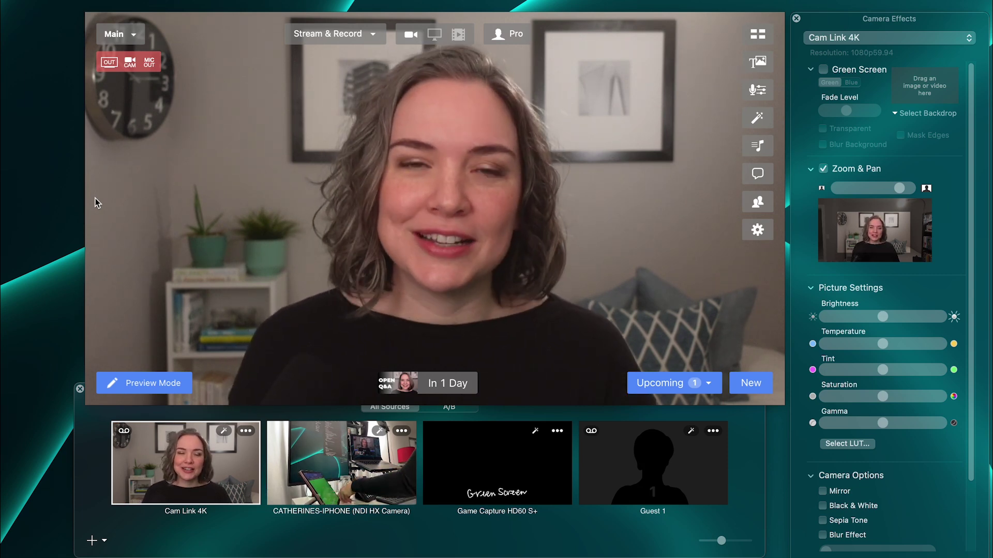
Step: Move the Camera Switcher higher over the scene and change it to the A/B view
left_click(521, 411)
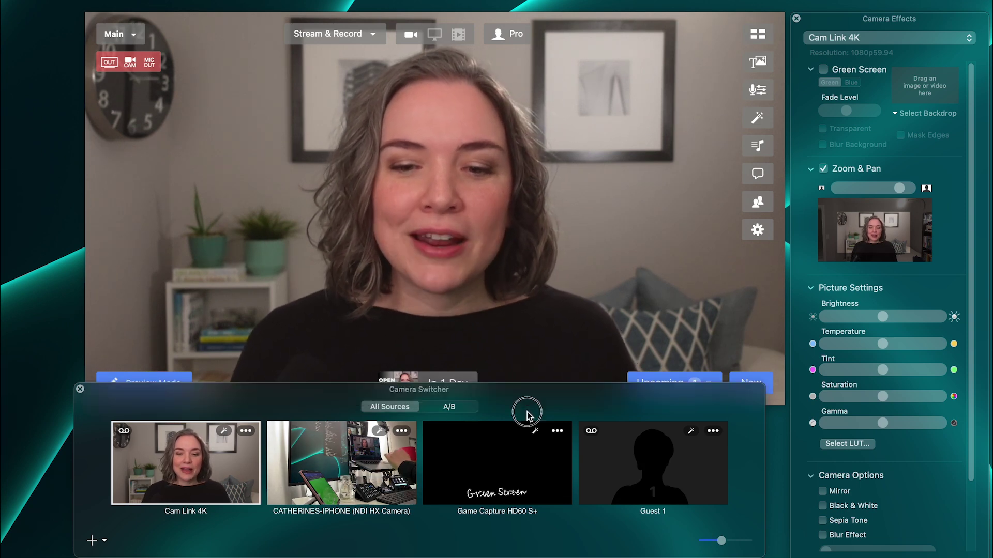
left_click(455, 408)
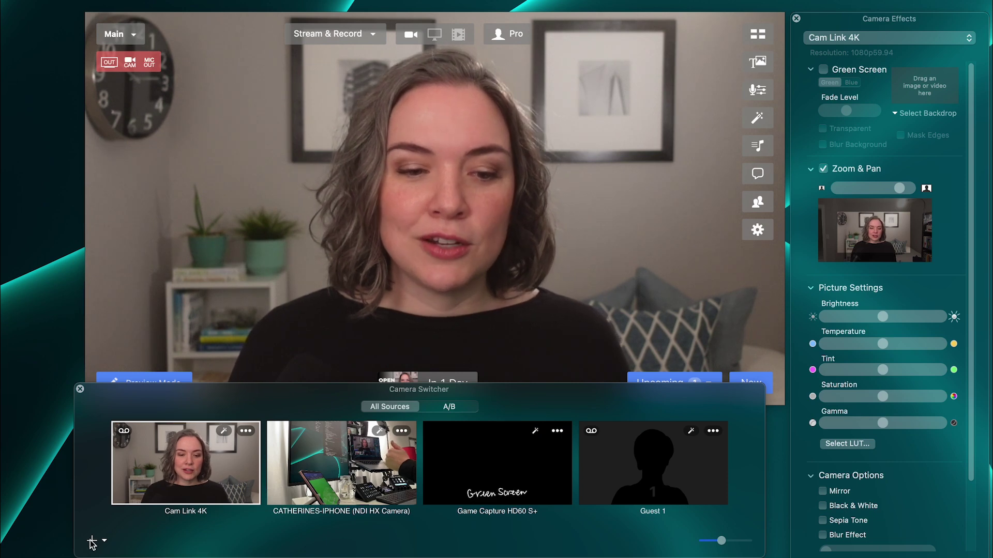
left_click_drag(277, 405, 293, 248)
left_click(97, 391)
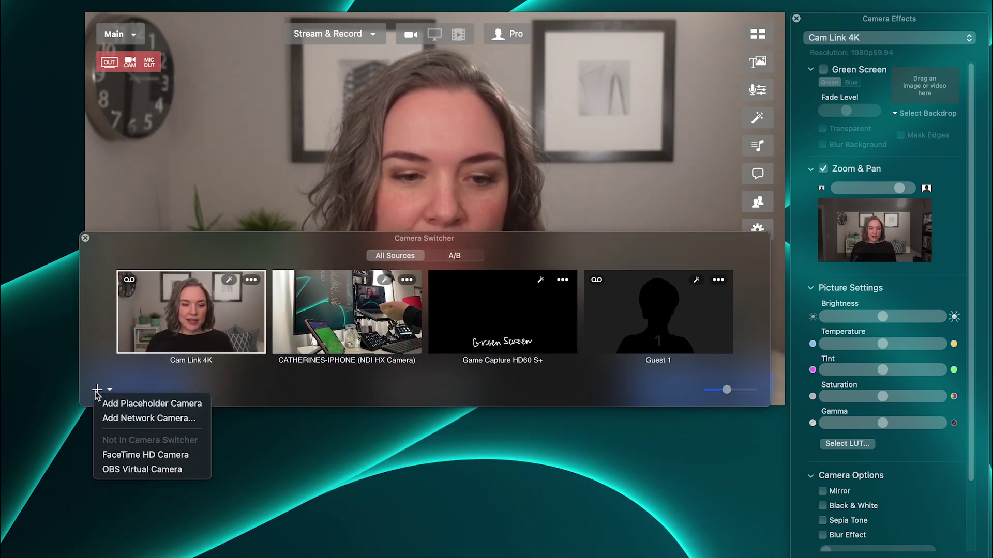
left_click(154, 403)
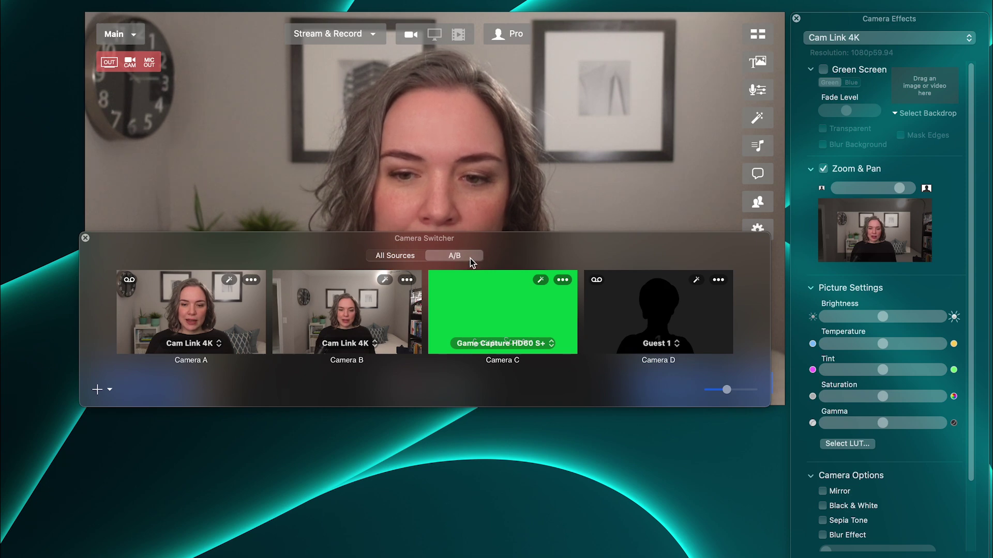
Step: Add a placeholder camera, enlarge the Camera Switcher to fit it, and keep Guest 2 as its source
left_click(98, 391)
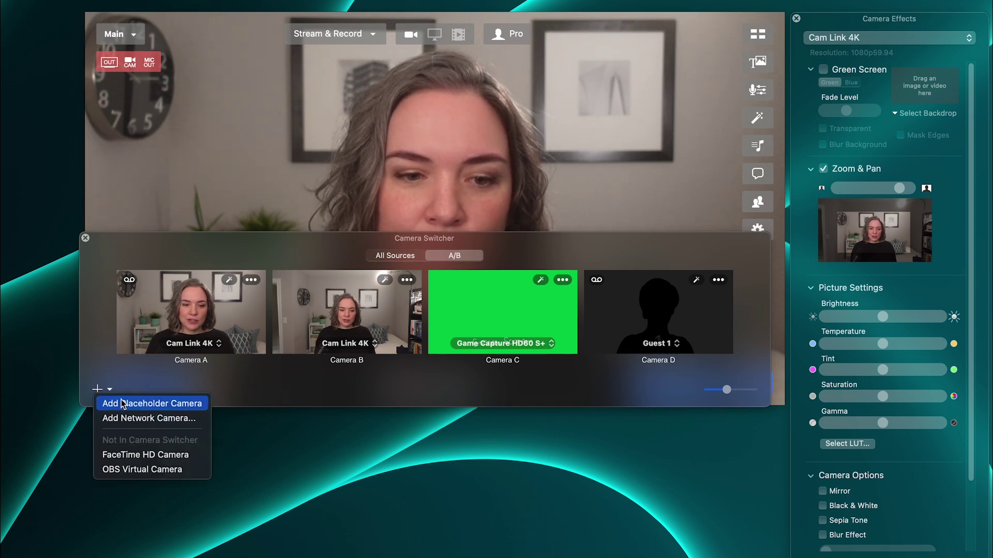
left_click(137, 404)
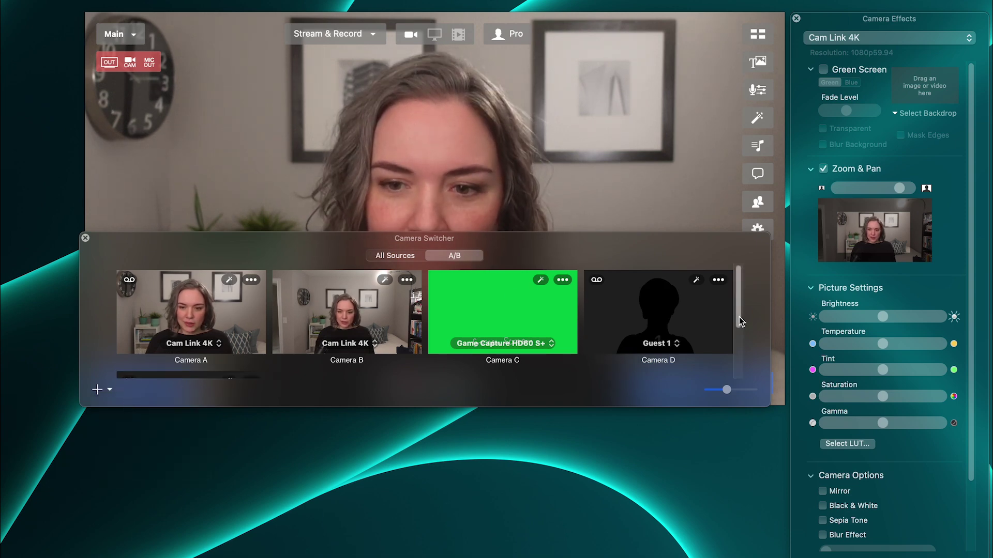
left_click_drag(769, 407, 779, 520)
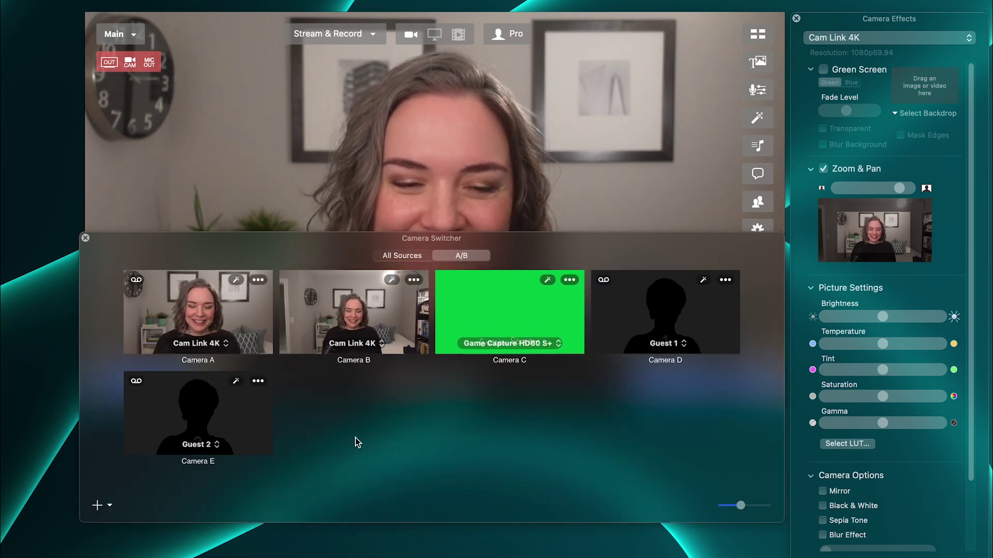
left_click(197, 445)
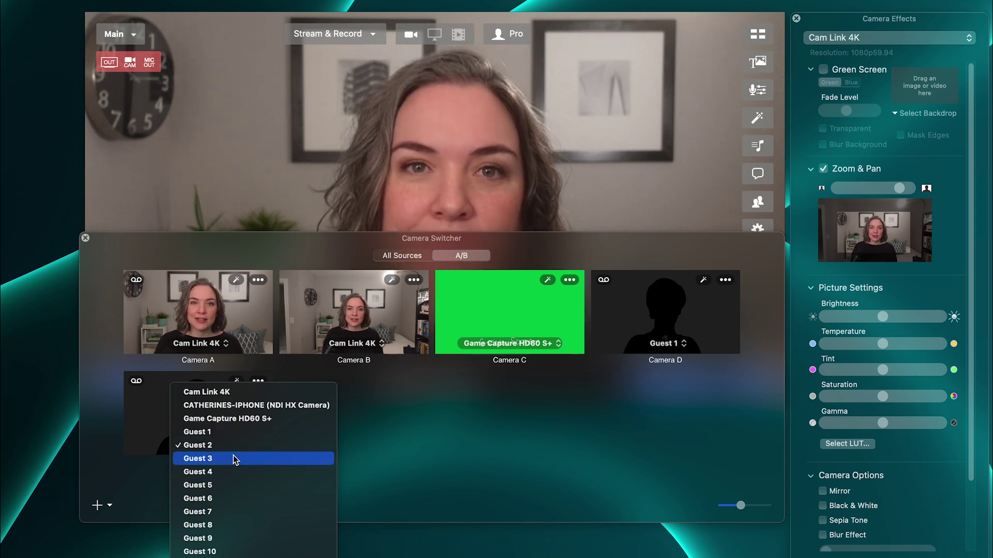
left_click(216, 446)
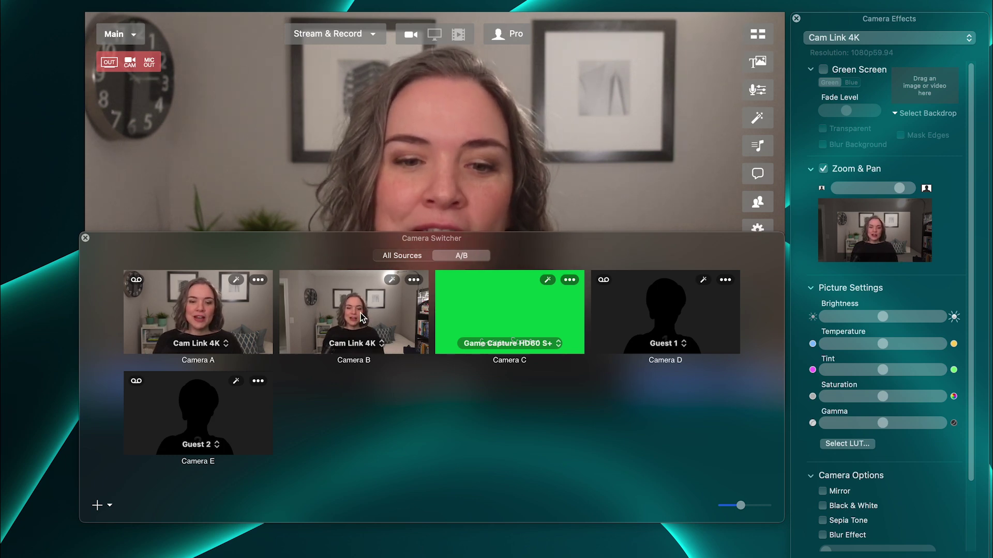
Step: Switch the scene to Camera B and back to Camera A, and enable Zoom & Pan on Camera B with a tight zoom
left_click(399, 326)
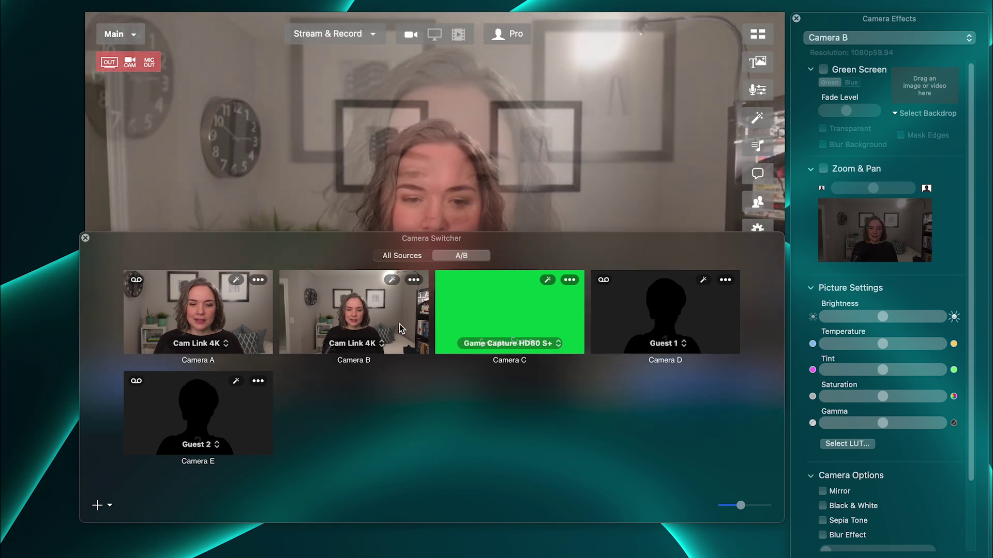
left_click(240, 309)
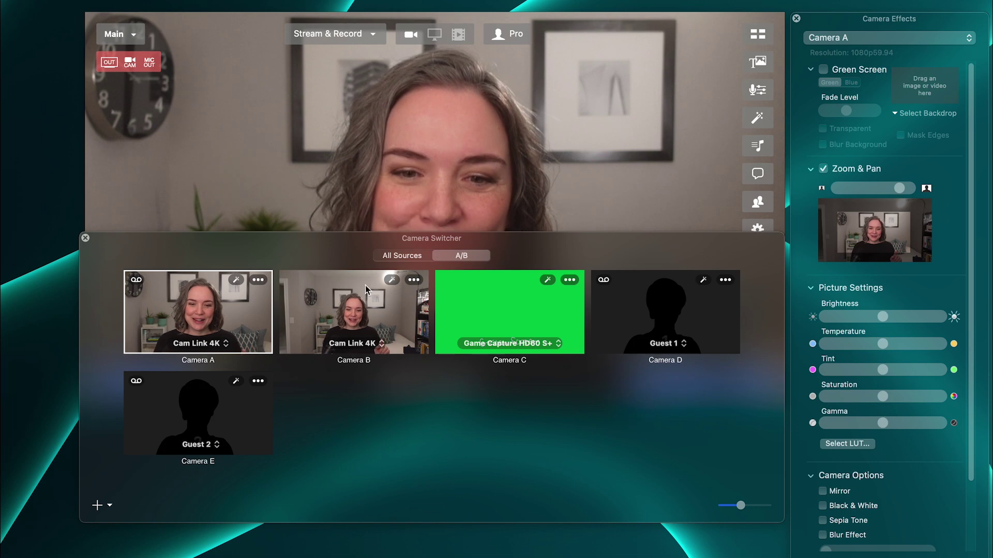
left_click(392, 280)
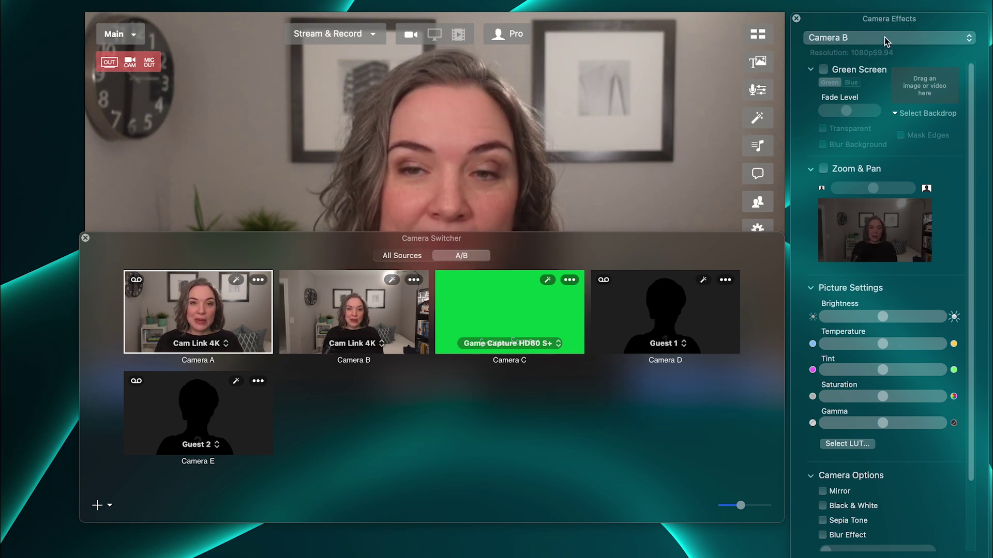
left_click(836, 172)
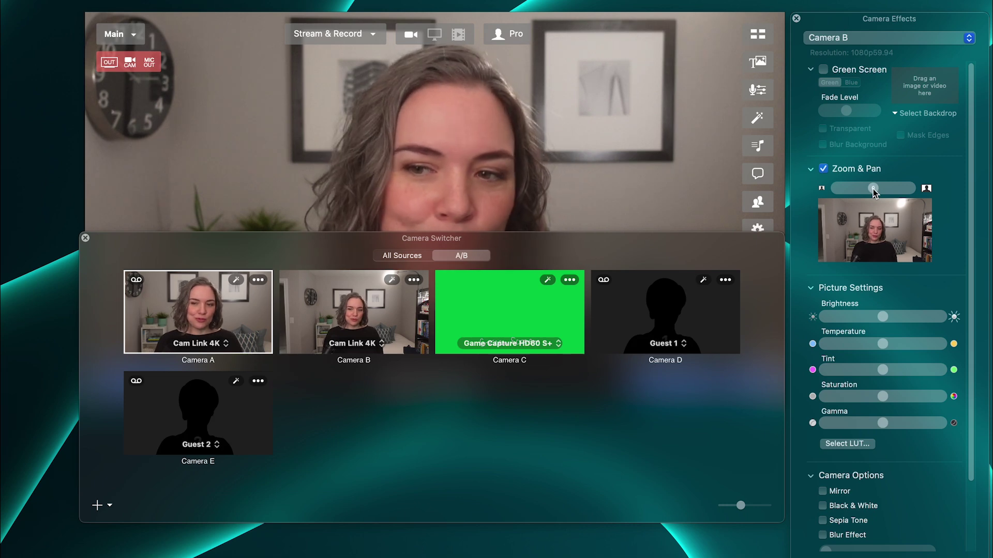
left_click_drag(873, 191, 911, 192)
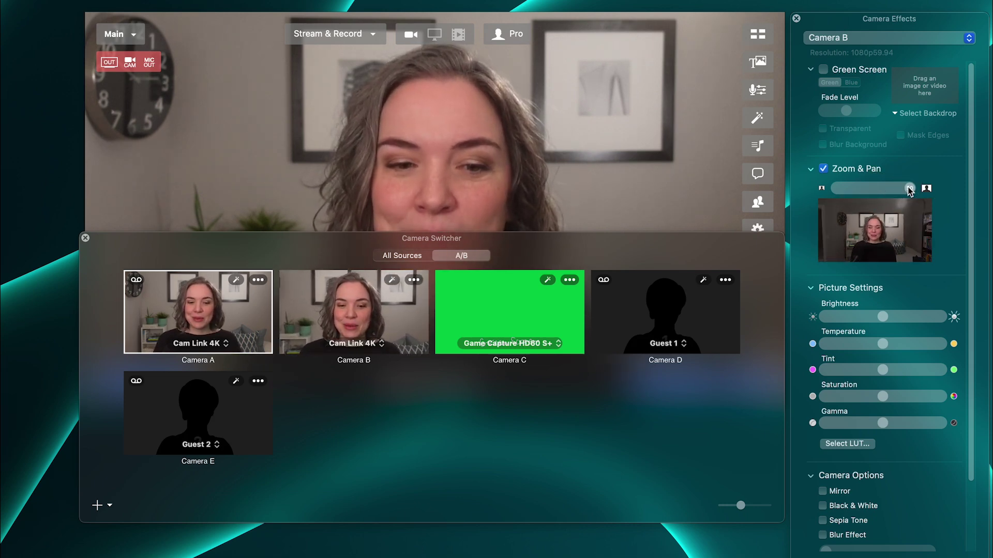
left_click(880, 232)
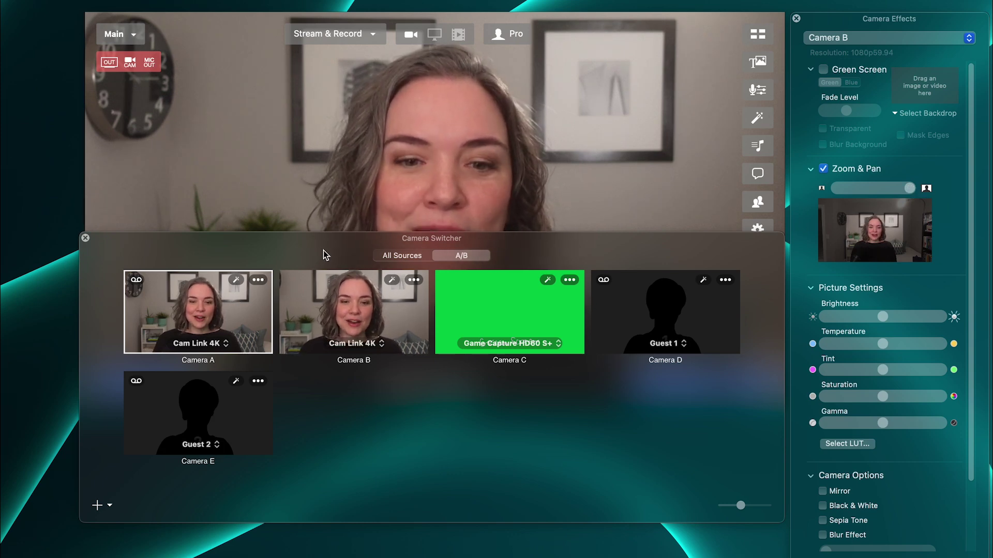
Step: Shrink the Camera Switcher to uncover more of the scene, and switch from Camera A to the zoomed-in Camera B and back
left_click_drag(330, 238, 328, 333)
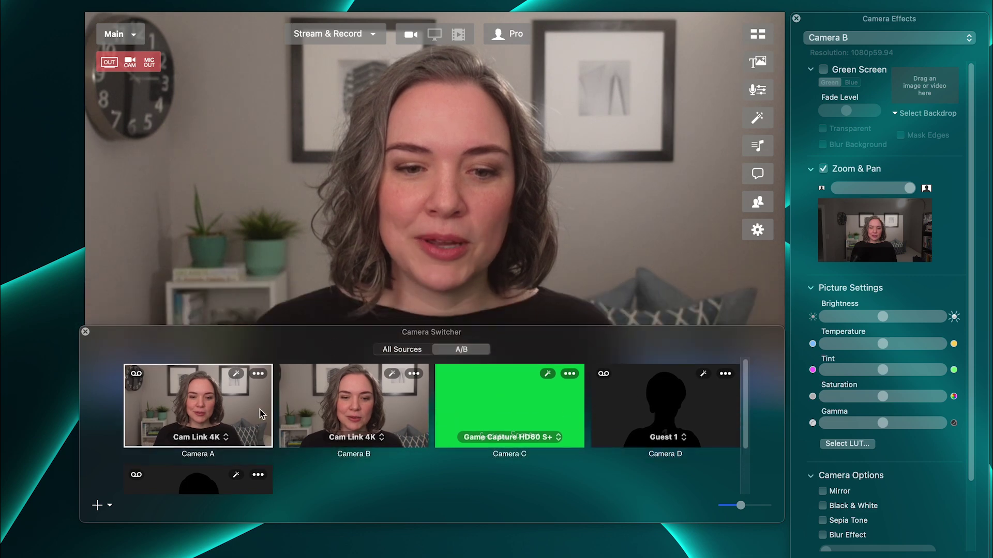
left_click(256, 405)
left_click(339, 405)
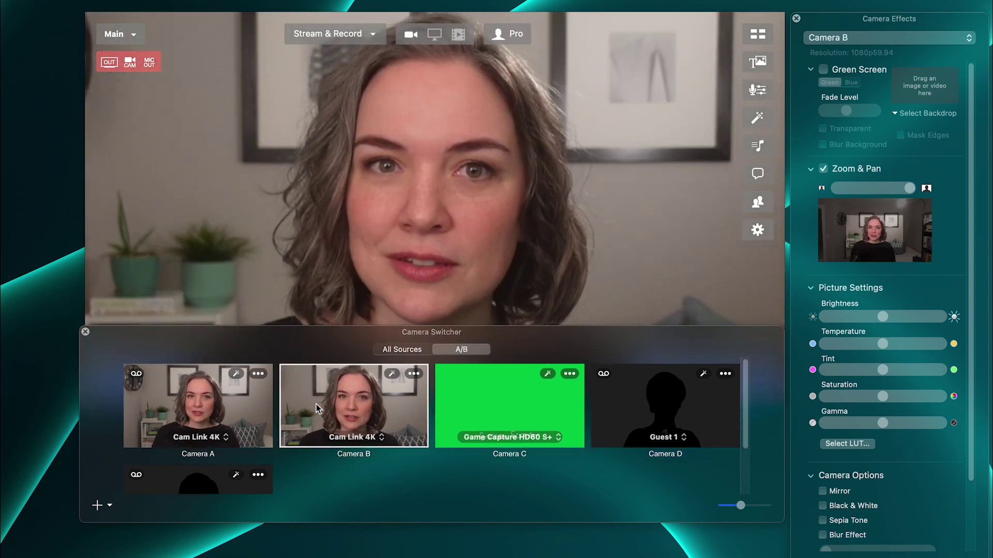
left_click(235, 410)
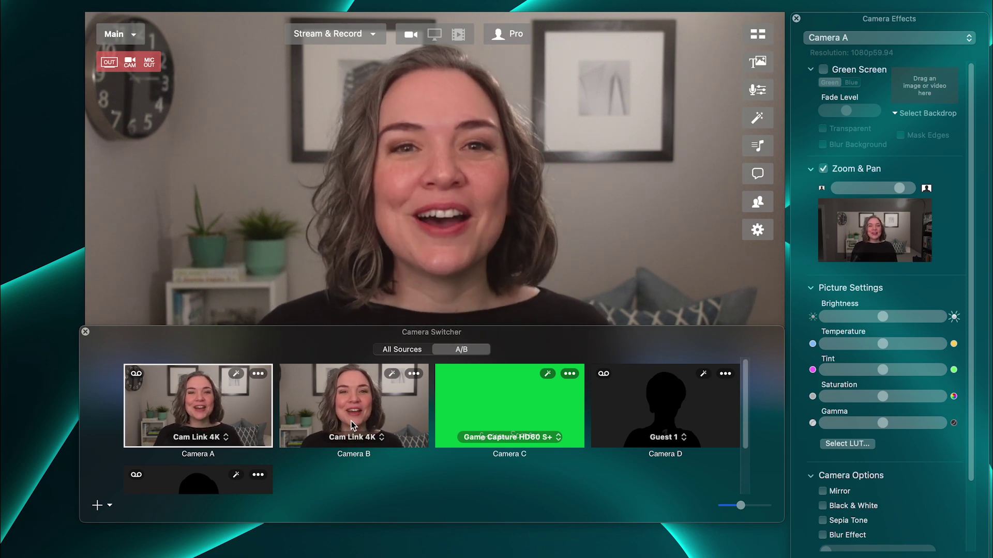
Step: Apply Black & White to Camera B, and switch the scene to Camera B and back to Camera A
left_click(392, 373)
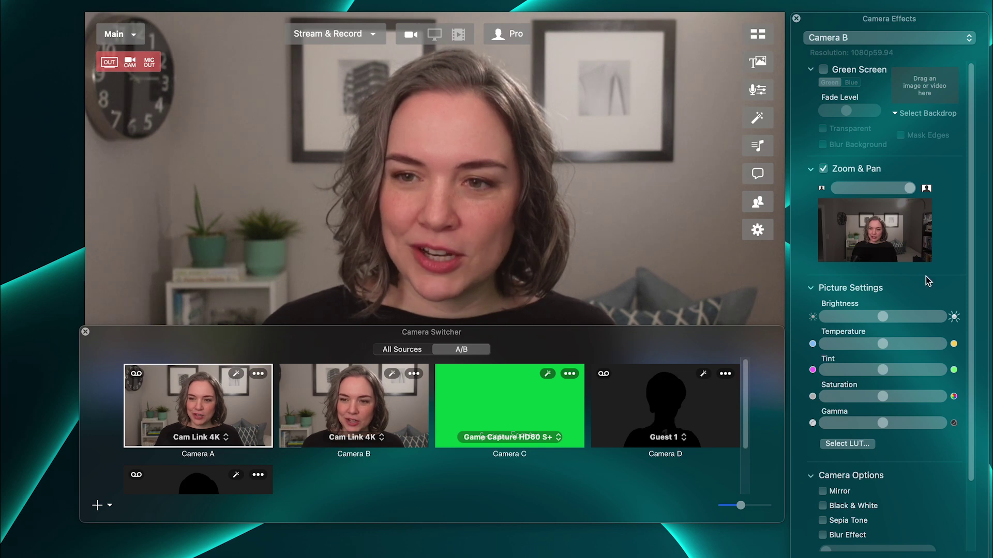
scroll(926, 276, "down", 3)
scroll(926, 275, "down", 2)
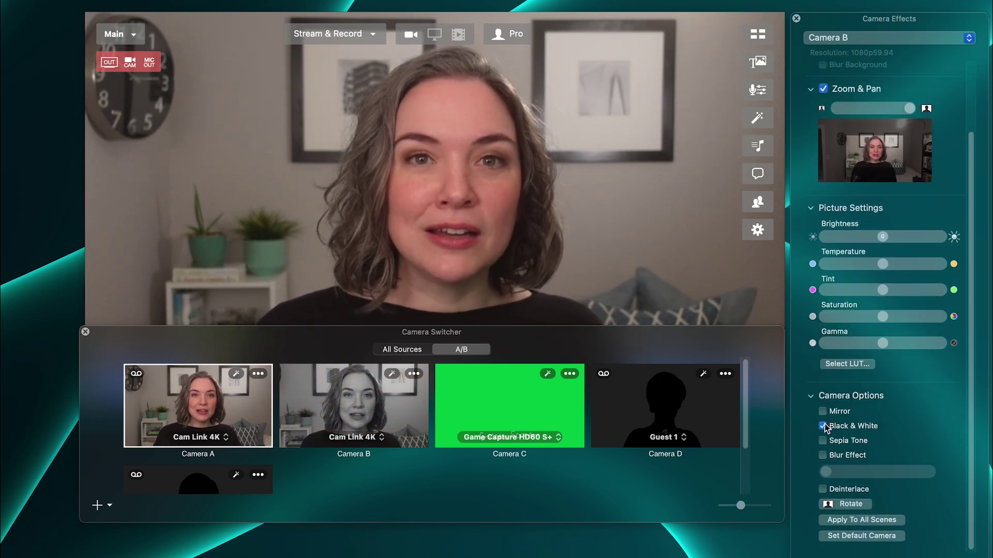
left_click(362, 417)
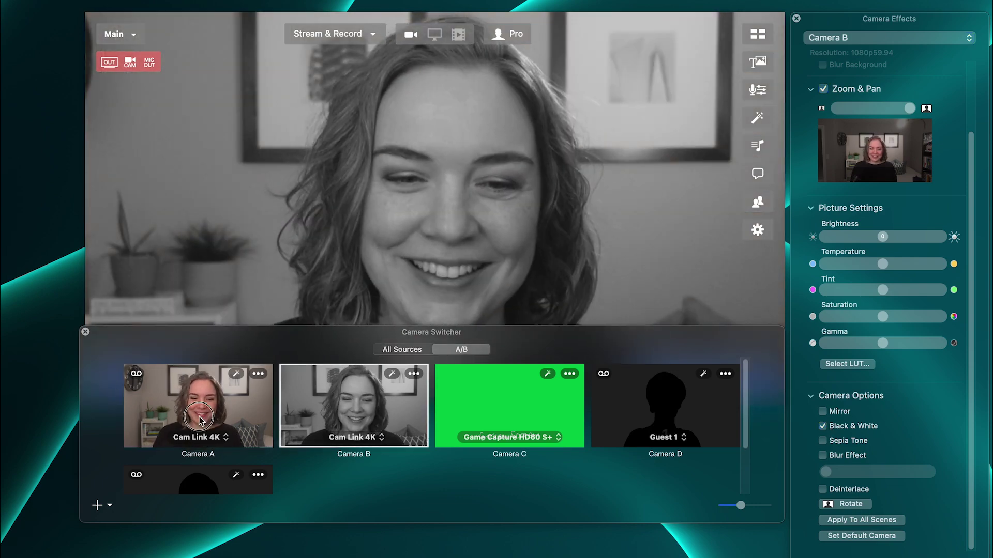
left_click(201, 420)
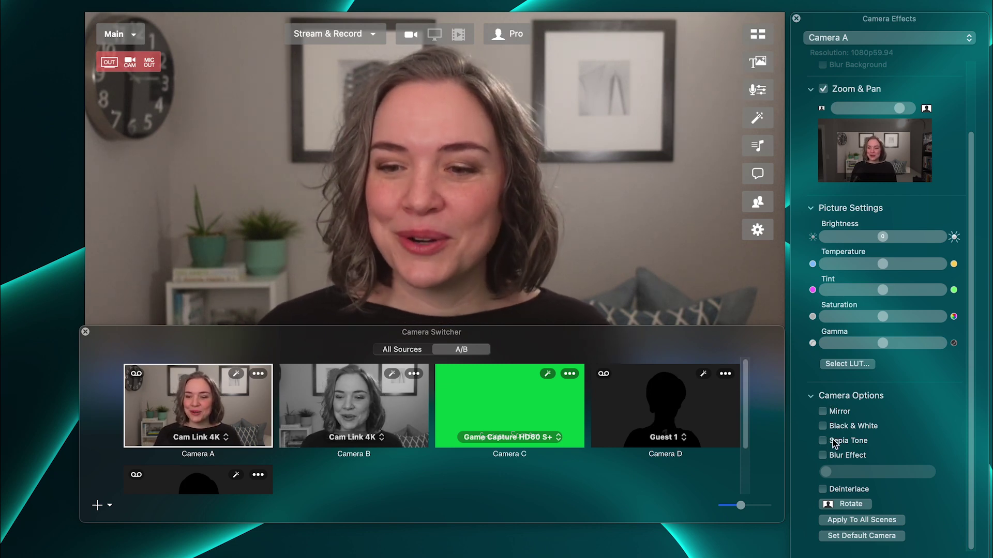
Step: Replace Black & White with Sepia Tone on Camera B and show Camera B in the scene
left_click(392, 375)
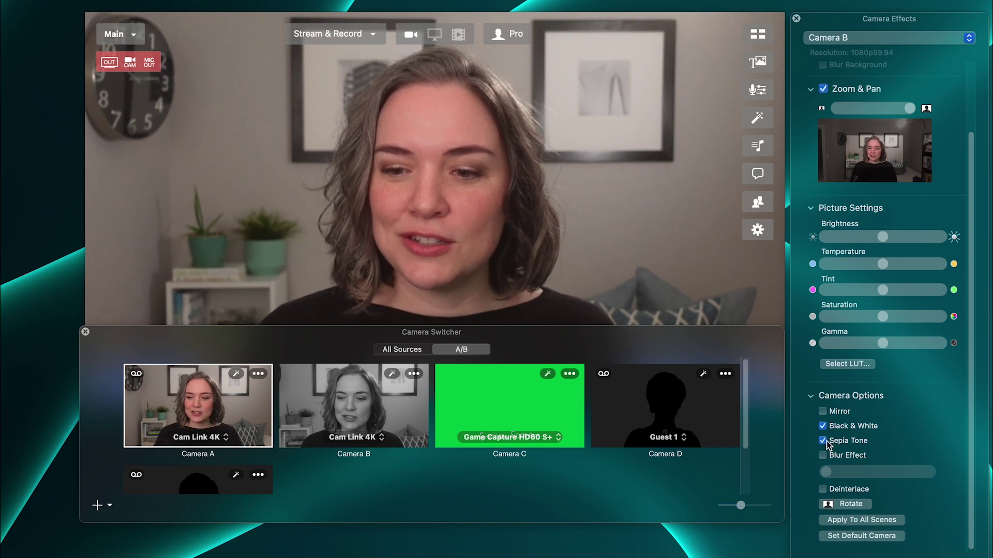
left_click(823, 427)
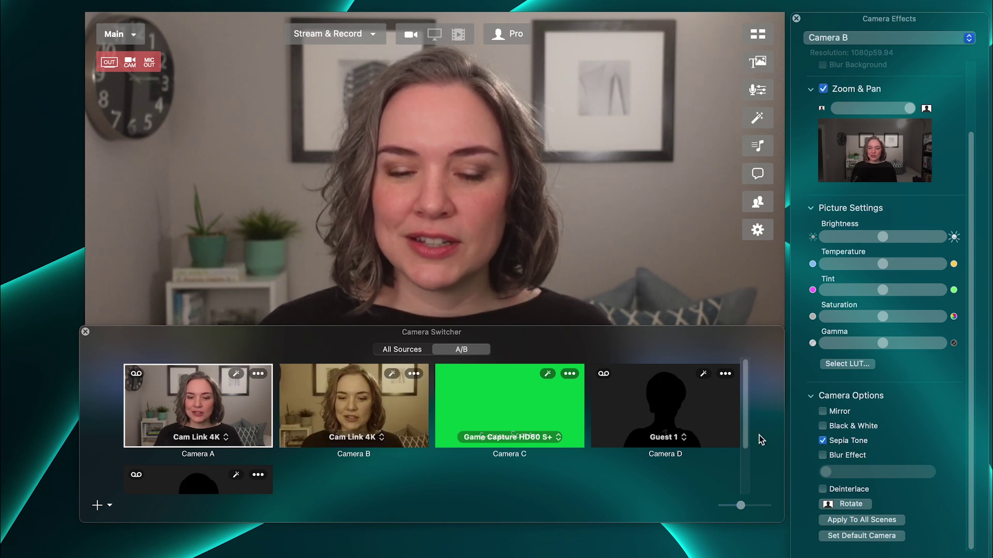
left_click(415, 421)
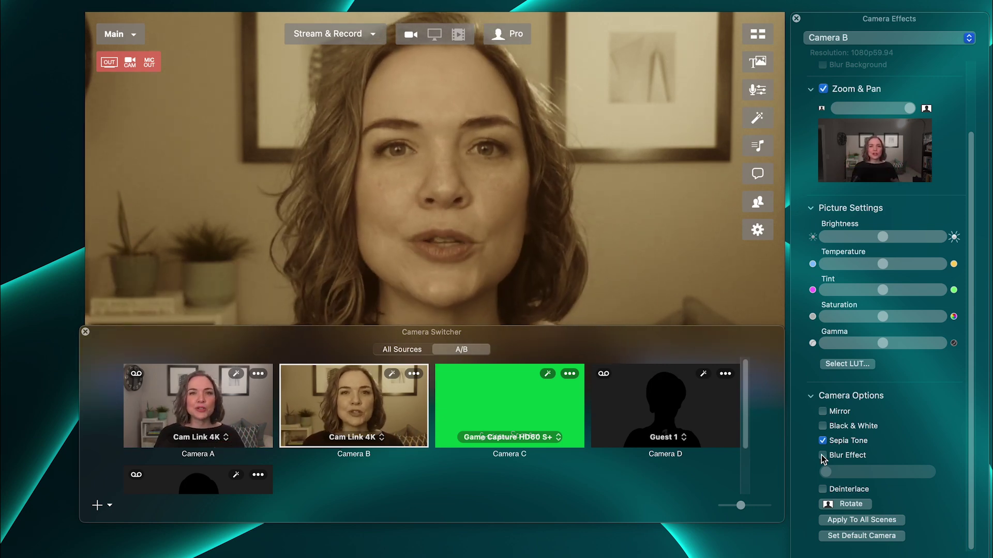
Step: Enable the Blur Effect on Camera B and raise its strength to about 34
left_click(822, 455)
left_click(826, 472)
left_click_drag(836, 472, 854, 474)
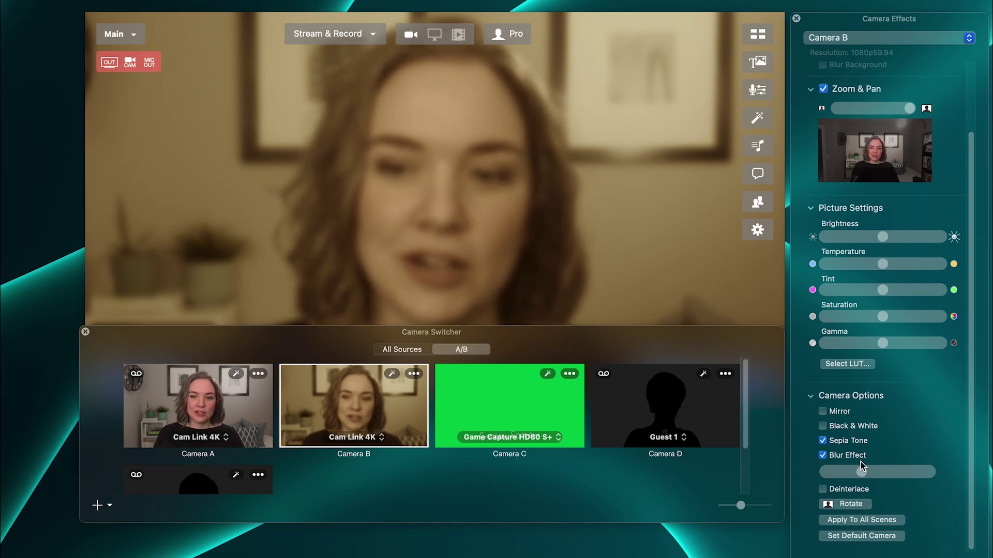
Step: Turn off Sepia Tone and the Blur Effect on Camera B, and return the scene to Camera A
left_click(824, 443)
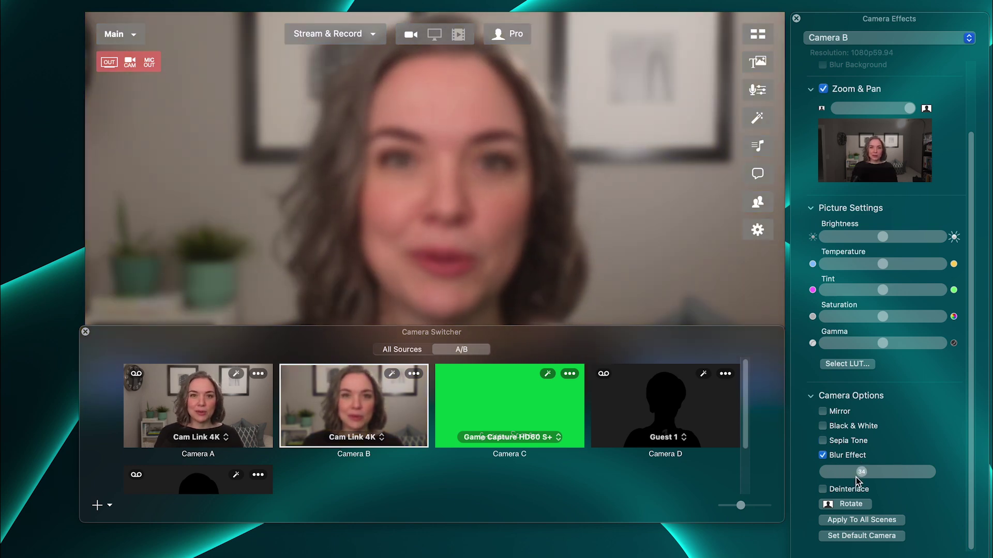
mouse_move(854, 476)
left_mouse_down()
mouse_move(895, 472)
mouse_move(853, 478)
left_mouse_up()
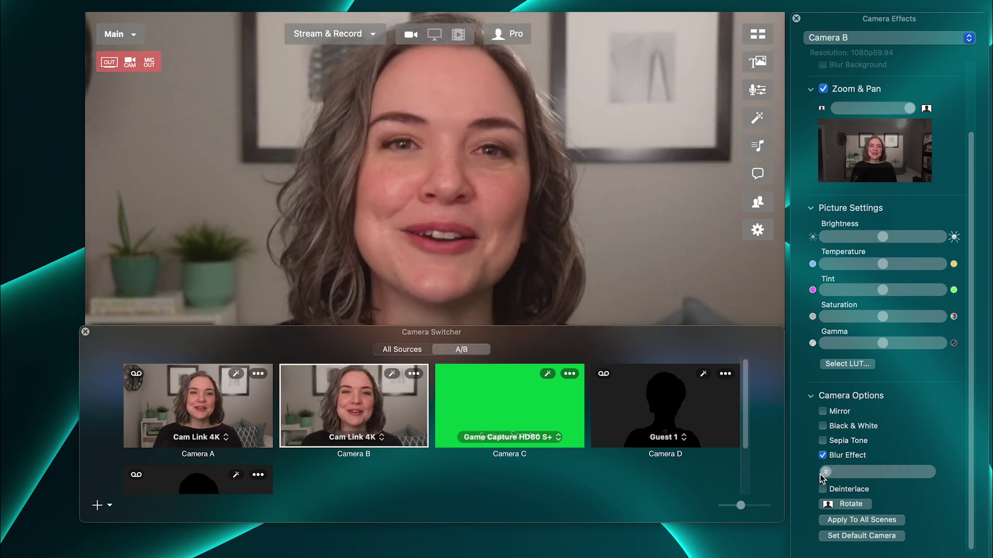
left_click(822, 455)
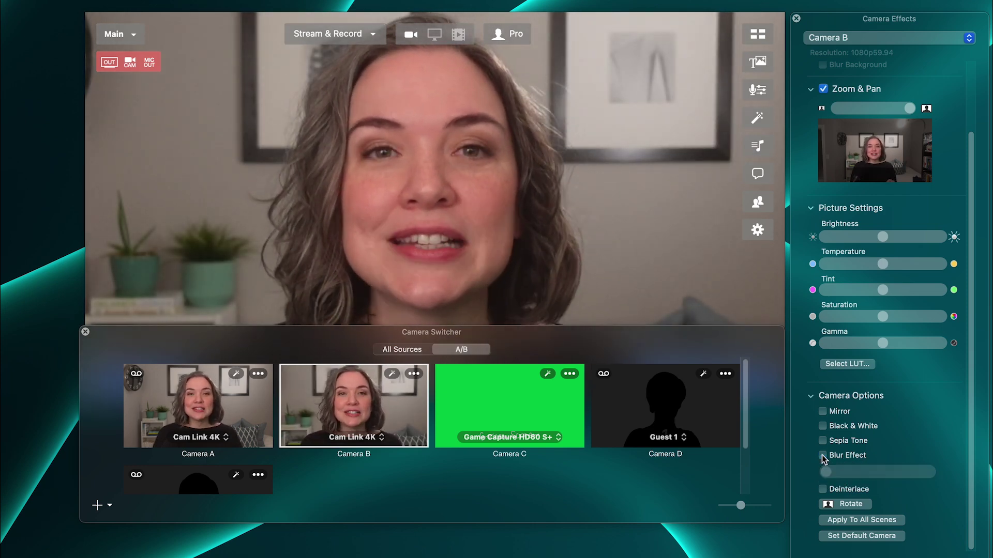
left_click(184, 421)
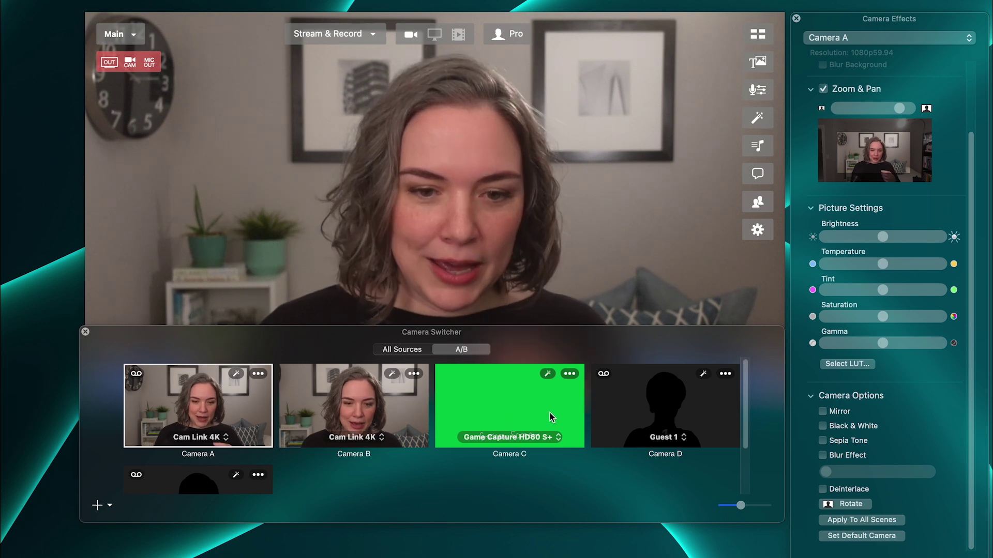
Step: Add a placeholder camera to the Camera Switcher and set its source to the iPhone (NDI HX Camera)
left_click(97, 506)
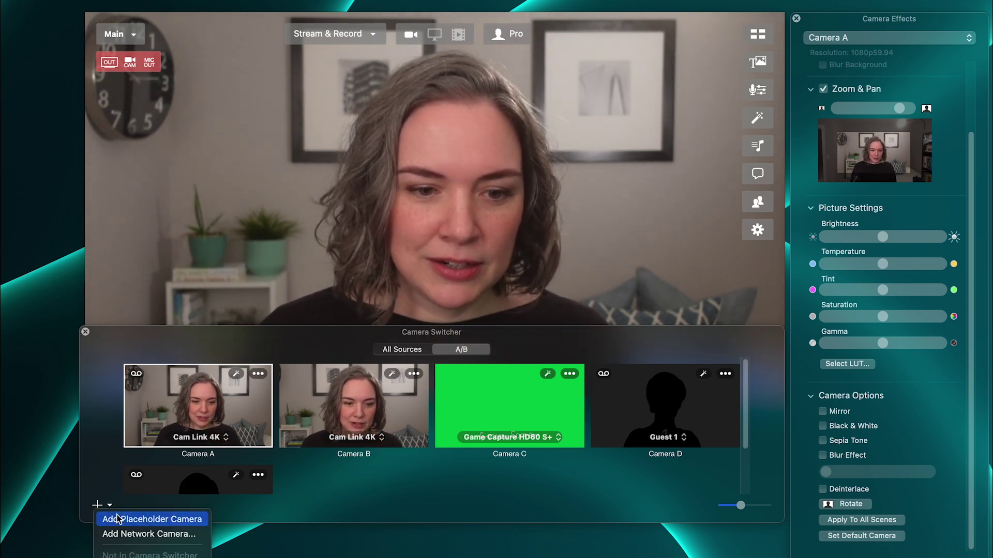
left_click(144, 520)
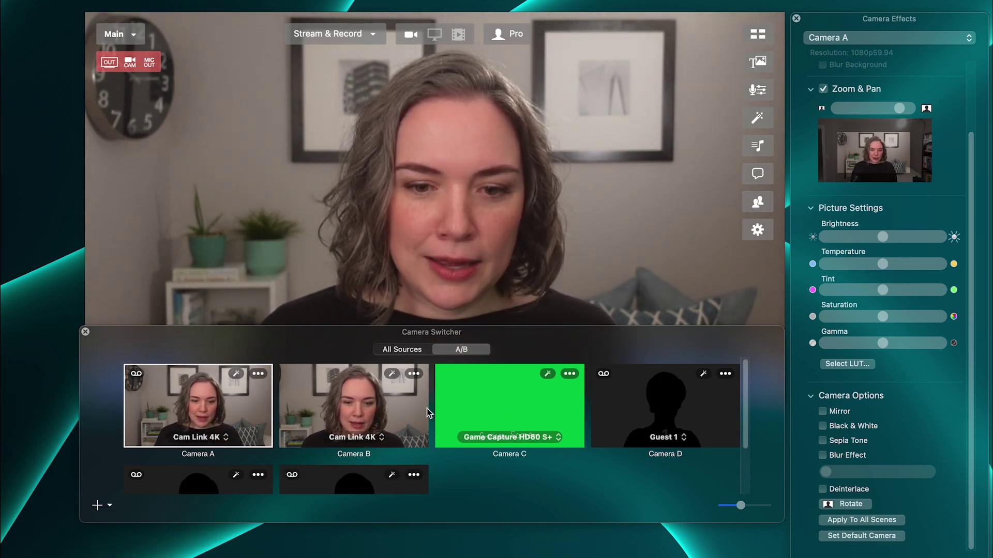
left_click_drag(587, 325, 589, 226)
left_click(360, 440)
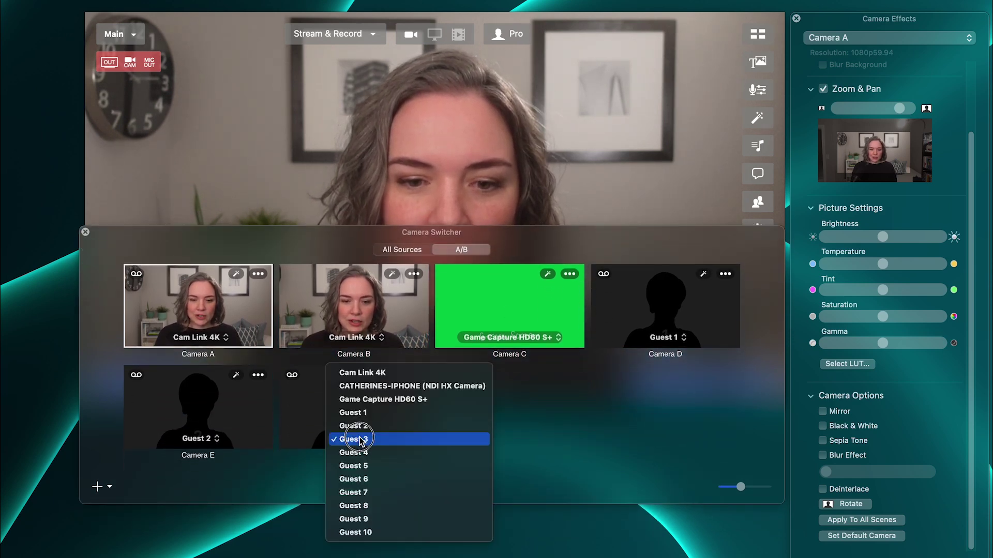
left_click(367, 388)
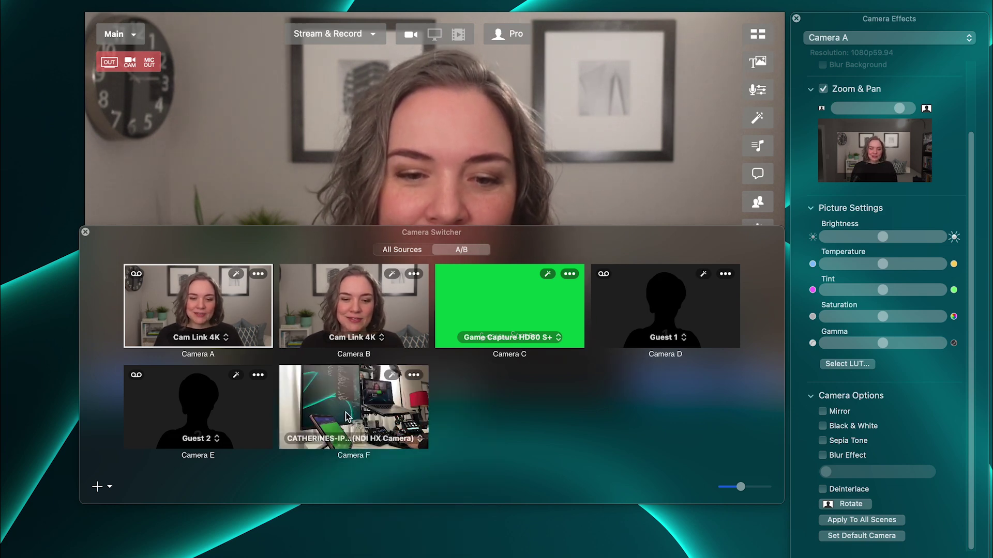
Step: Change Camera E's source from Guest 2 to the iPhone (NDI HX Camera), trying Game Capture HD60 S+ first
left_click(195, 439)
left_click(200, 413)
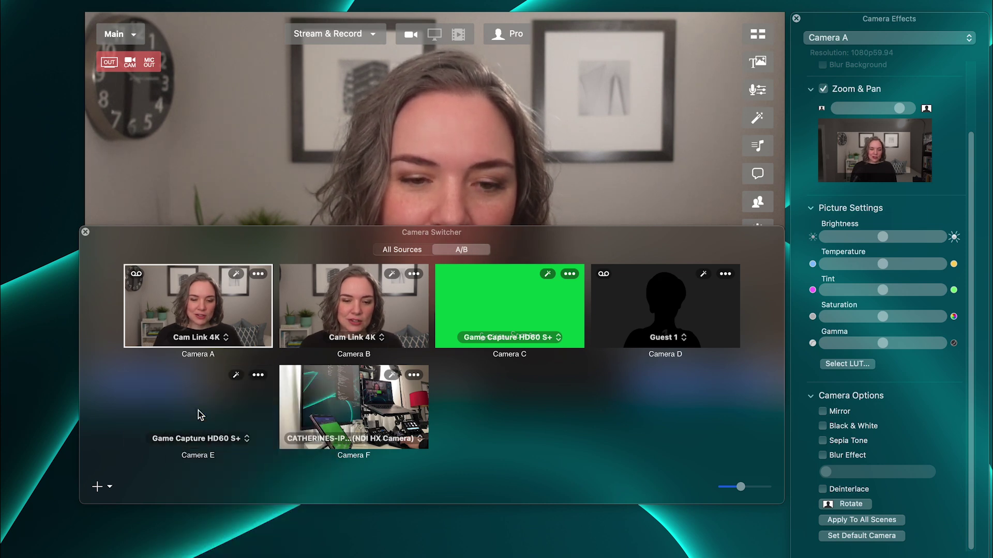
left_click(207, 439)
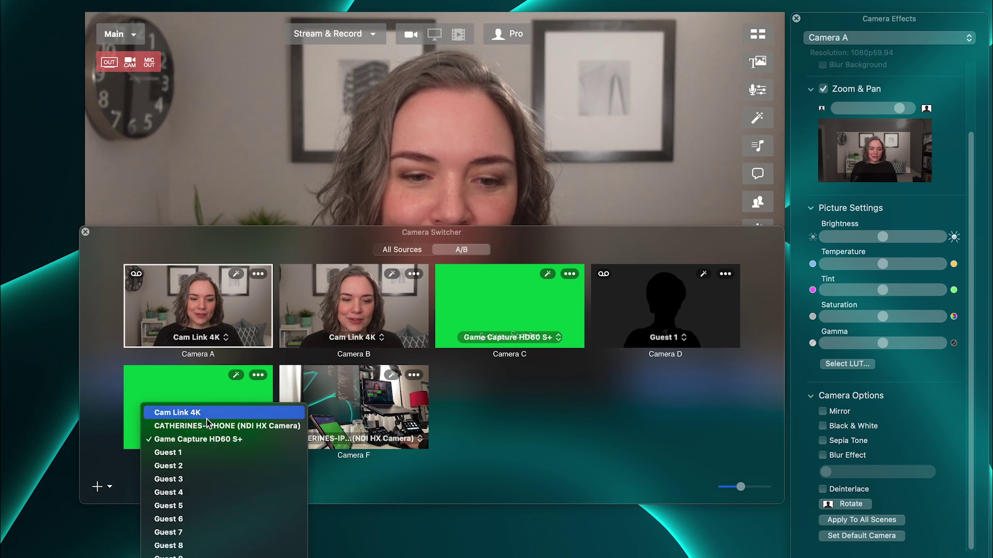
left_click(206, 426)
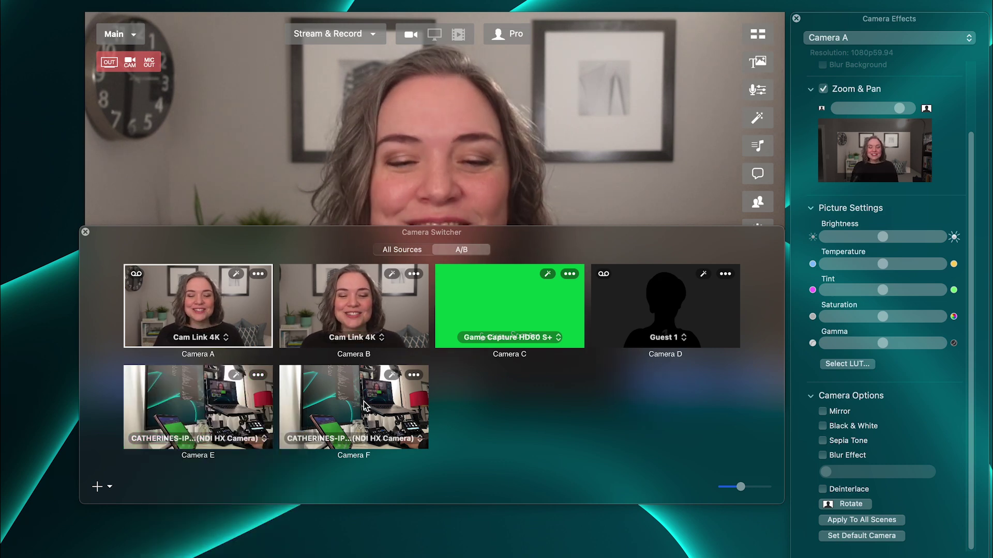
Step: Enable Zoom & Pan for Camera F, zoom in, and pan the framing onto the control decks and keyboard on the desk
left_click(392, 377)
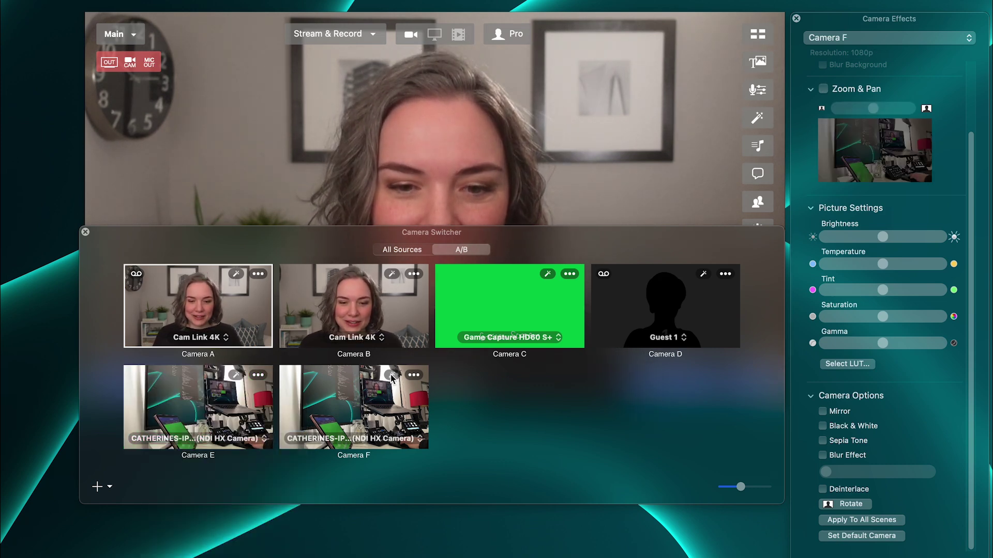
left_click(824, 91)
left_click_drag(874, 112, 897, 109)
left_click_drag(882, 154, 911, 164)
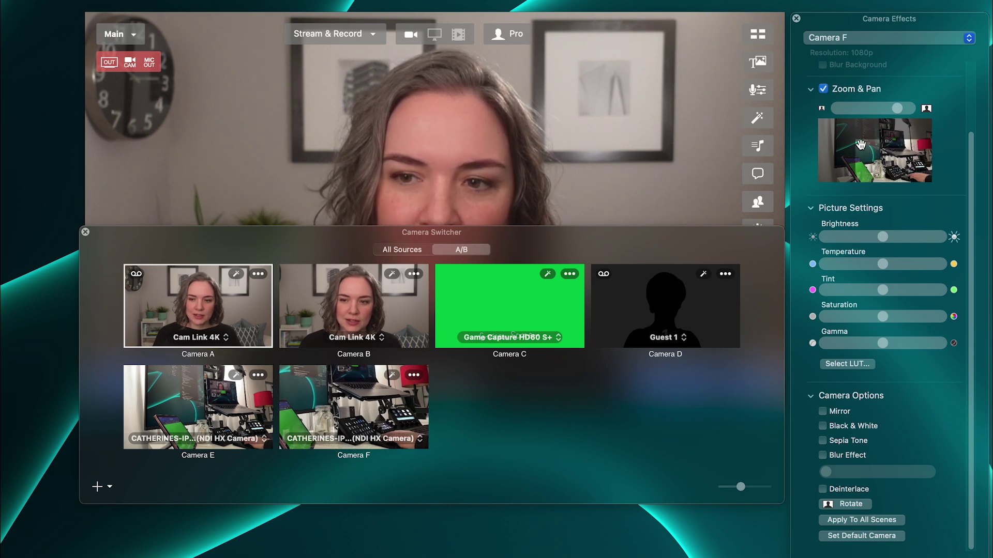
left_click_drag(898, 110, 903, 110)
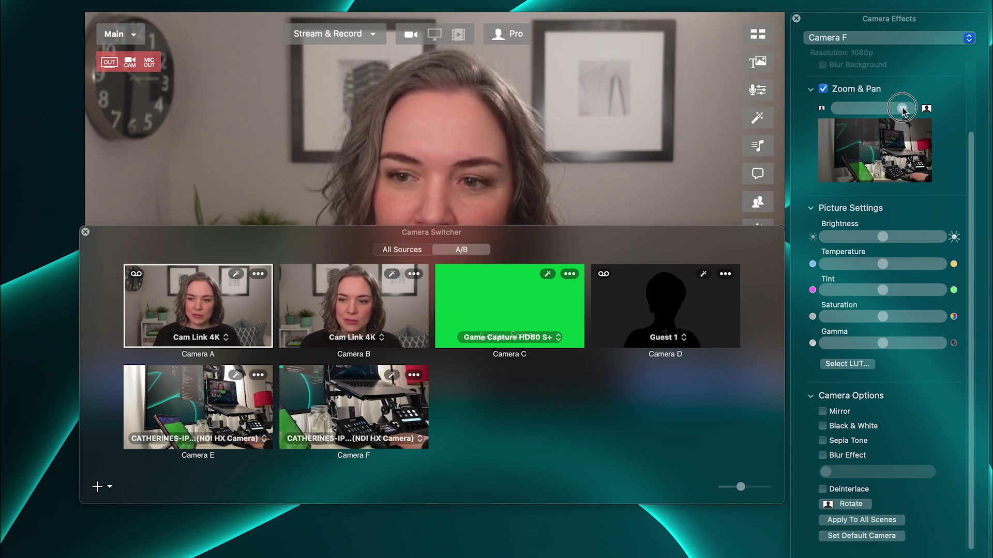
left_click_drag(890, 167, 897, 174)
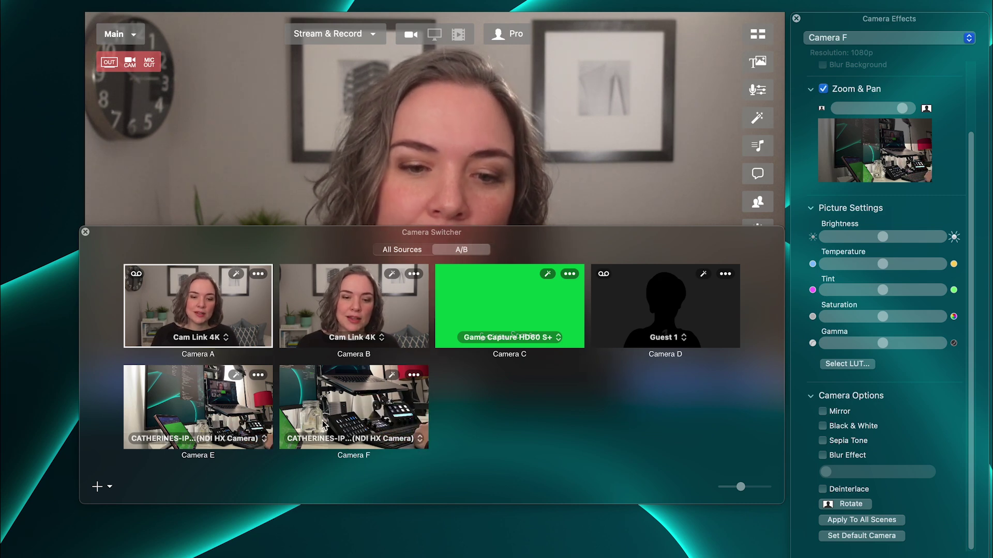
Step: Reshape the Camera Switcher window into a tall single column along the left edge of the video preview
left_click_drag(572, 238, 579, 273)
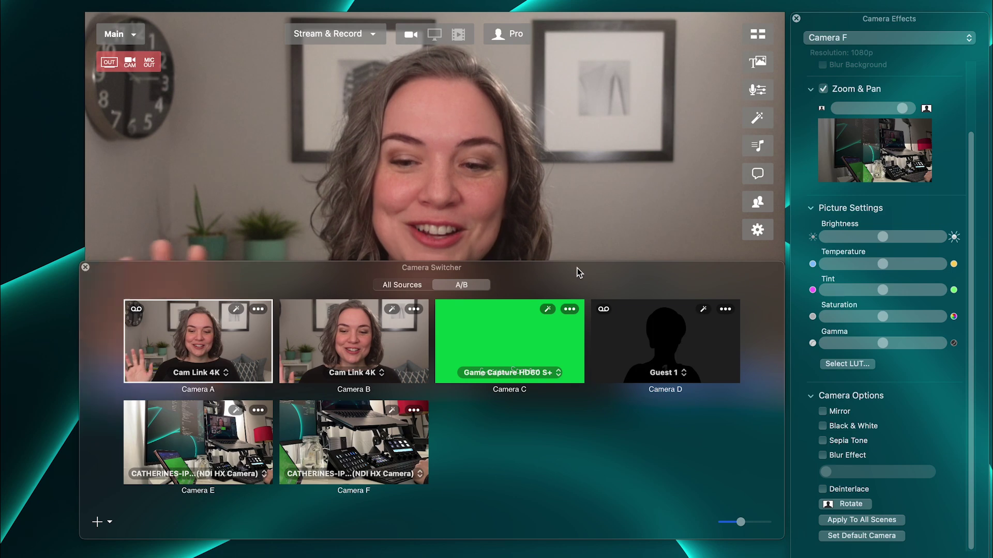
left_click_drag(782, 264, 202, 20)
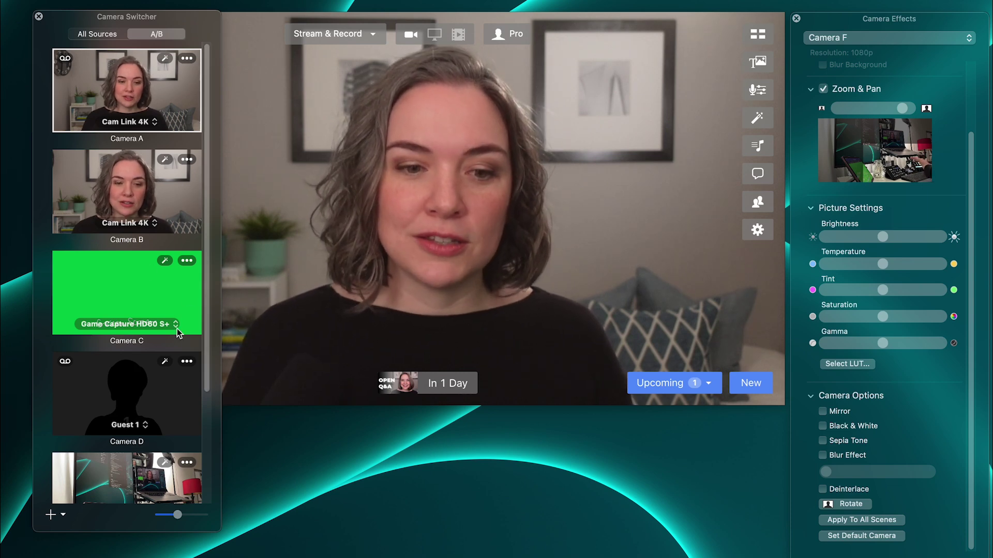
Step: Add Camera F to the scene as a picture-in-picture overlay and move it toward the picture's lower-right corner
scroll(149, 405, "down", 5)
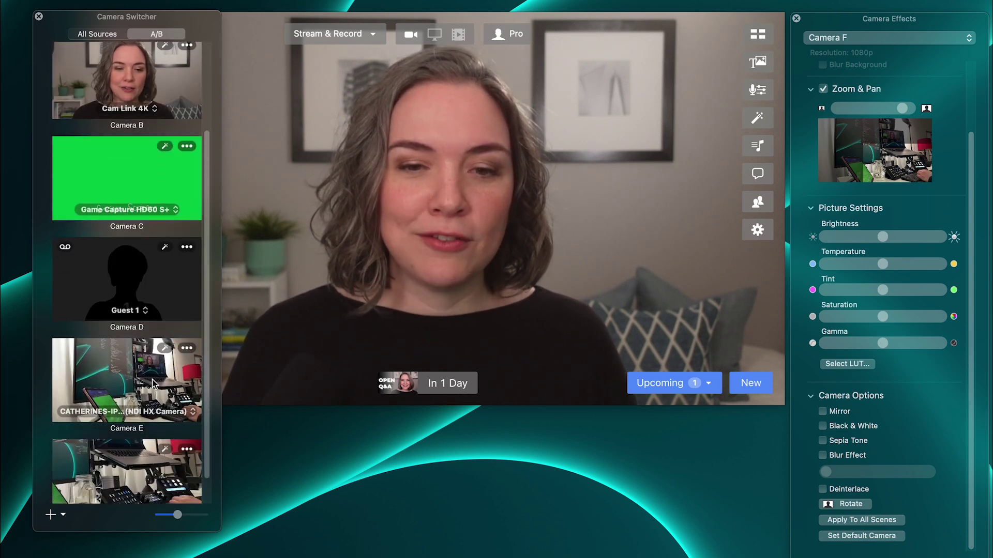
left_click(140, 459)
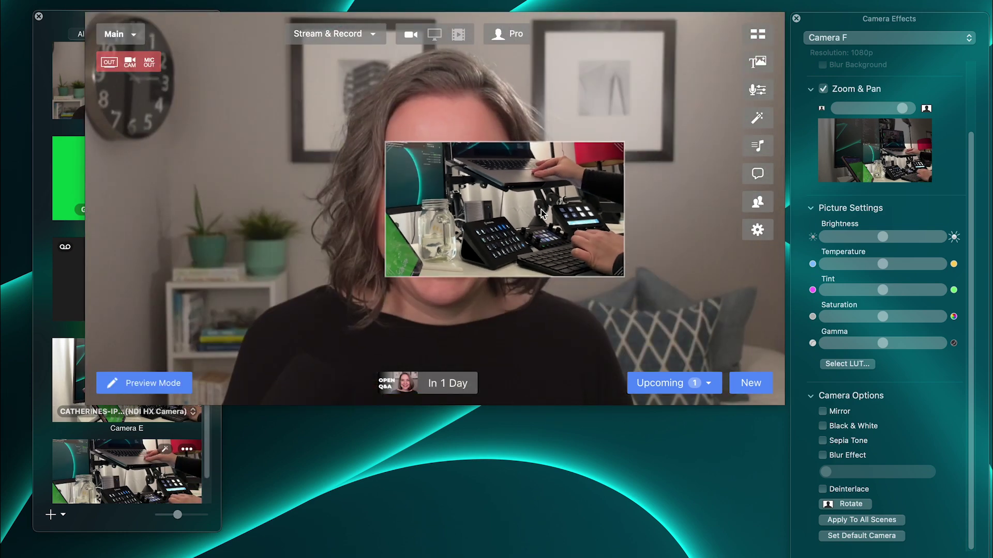
left_click_drag(551, 220, 696, 327)
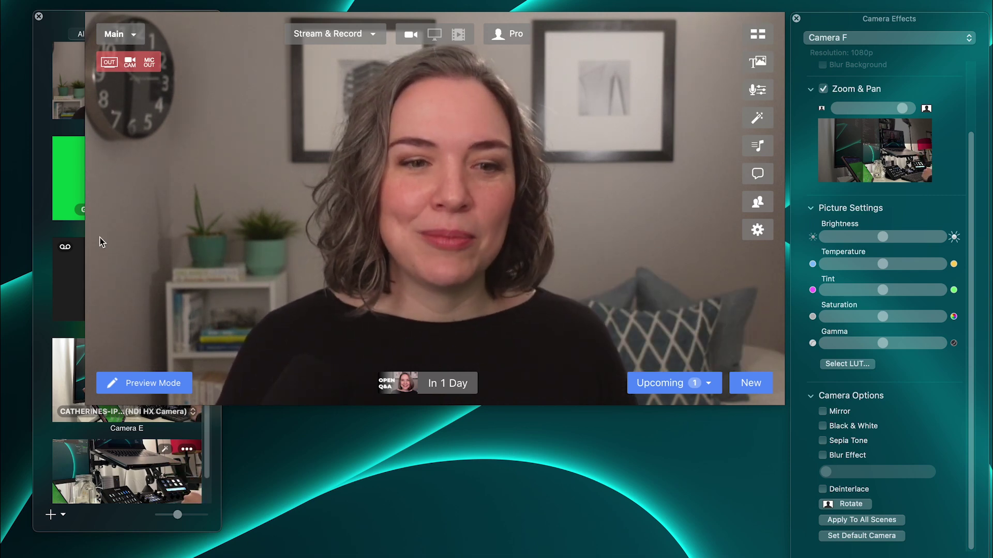
Step: Bring the Camera Switcher to the front, look through its A/B cameras, and switch the scene to Camera B
left_click(41, 241)
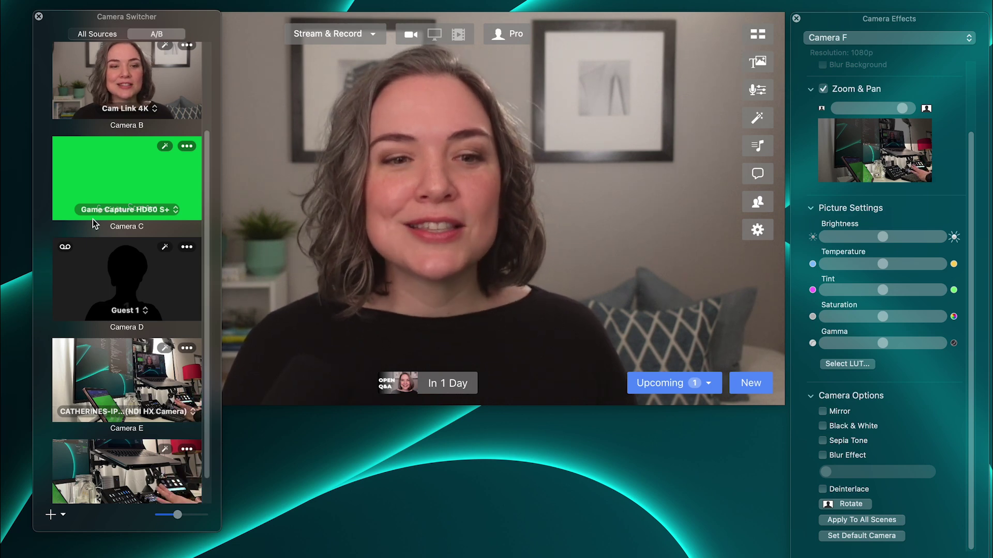
scroll(155, 217, "up", 4)
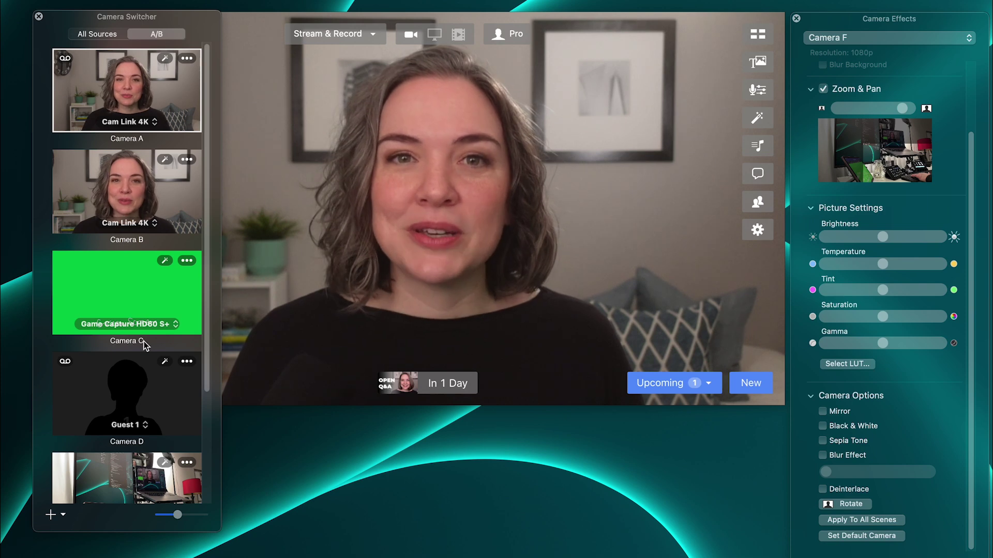
scroll(143, 342, "down", 5)
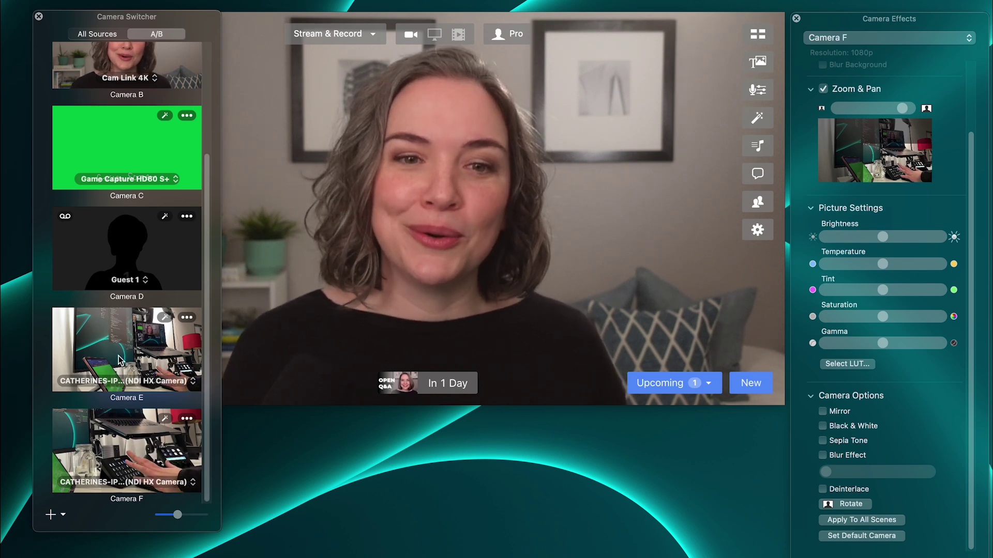
scroll(117, 360, "up", 5)
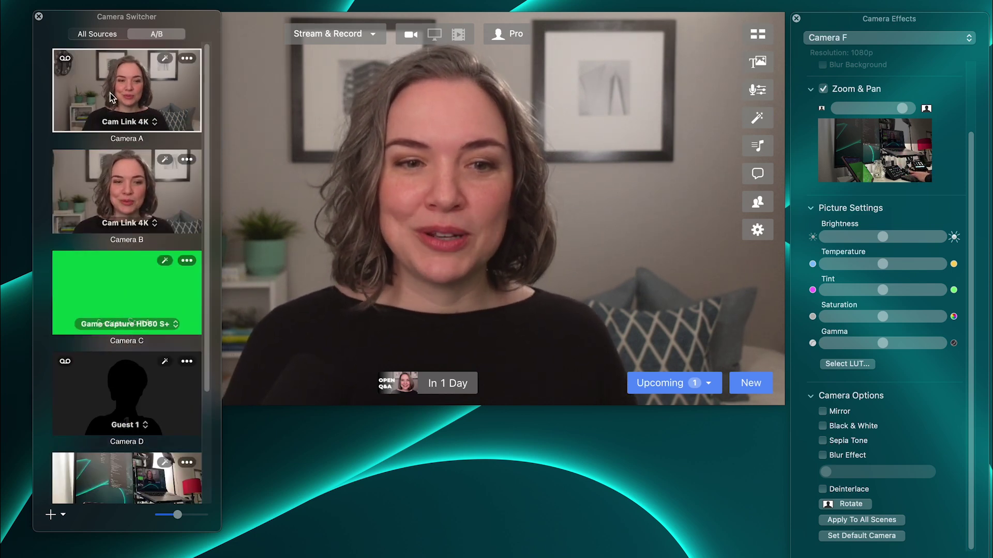
left_click(125, 186)
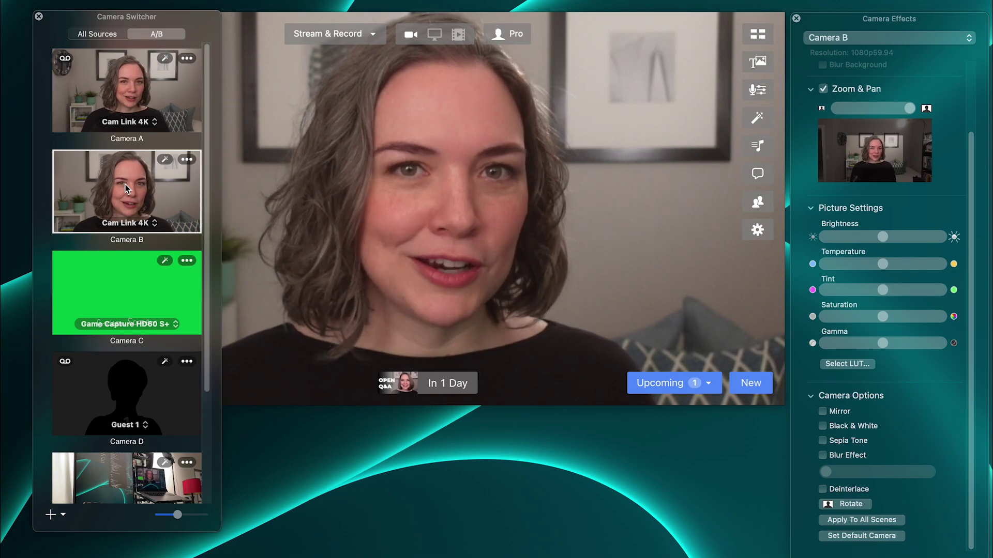